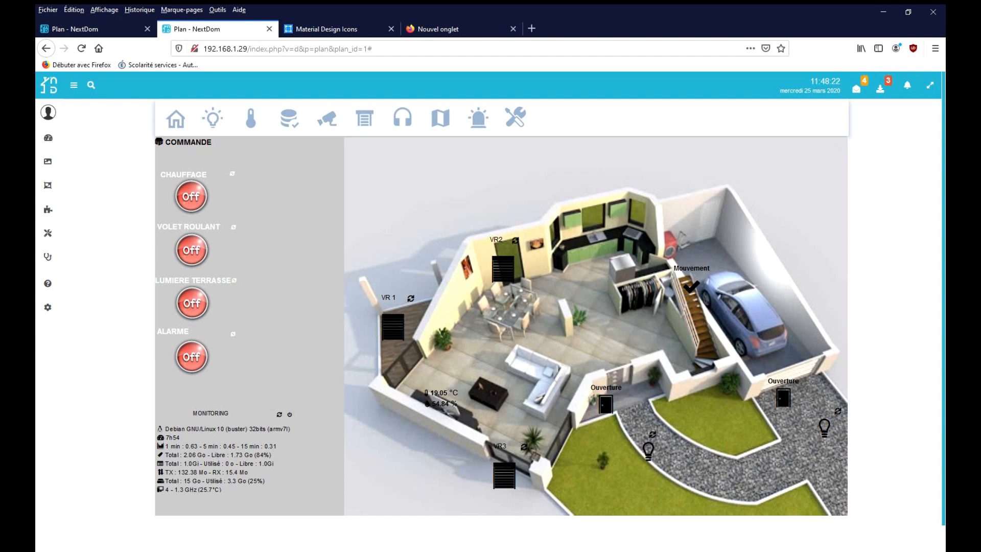
Open the home design, enable edit mode, and view its design configuration before closing it
{"action": "mouse_move", "coordinate": [47, 185]}
{"action": "left_click", "coordinate": [83, 247]}
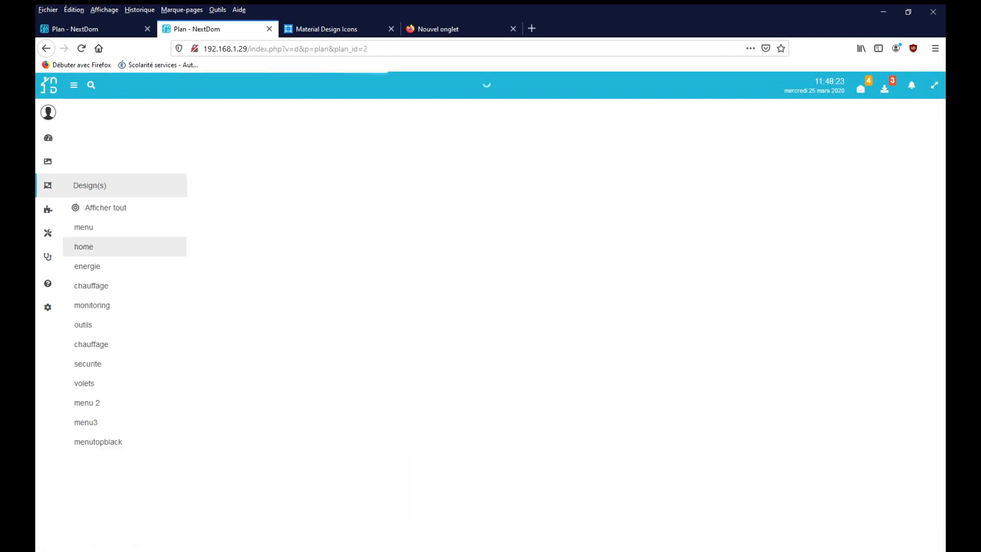
{"action": "right_click", "coordinate": [127, 160]}
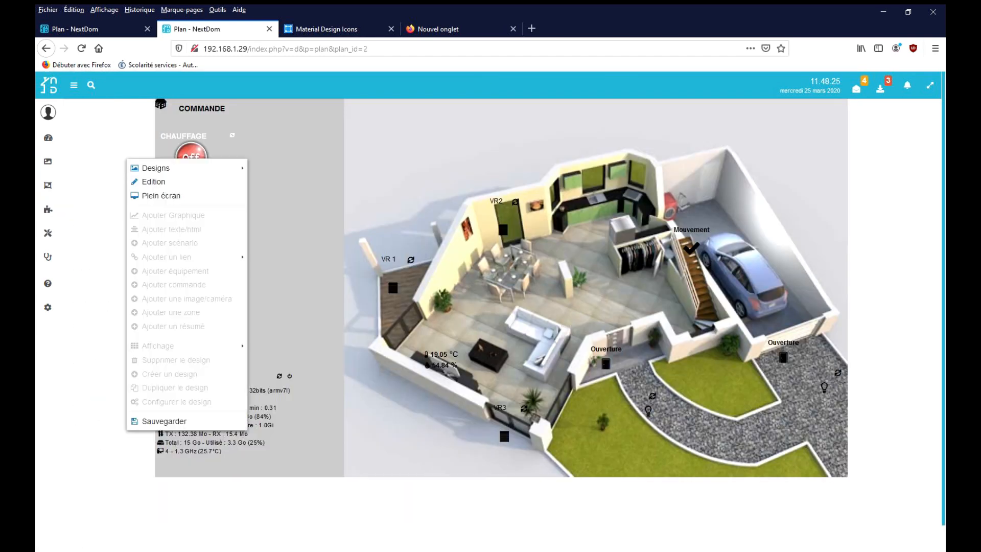
{"action": "left_click", "coordinate": [153, 181]}
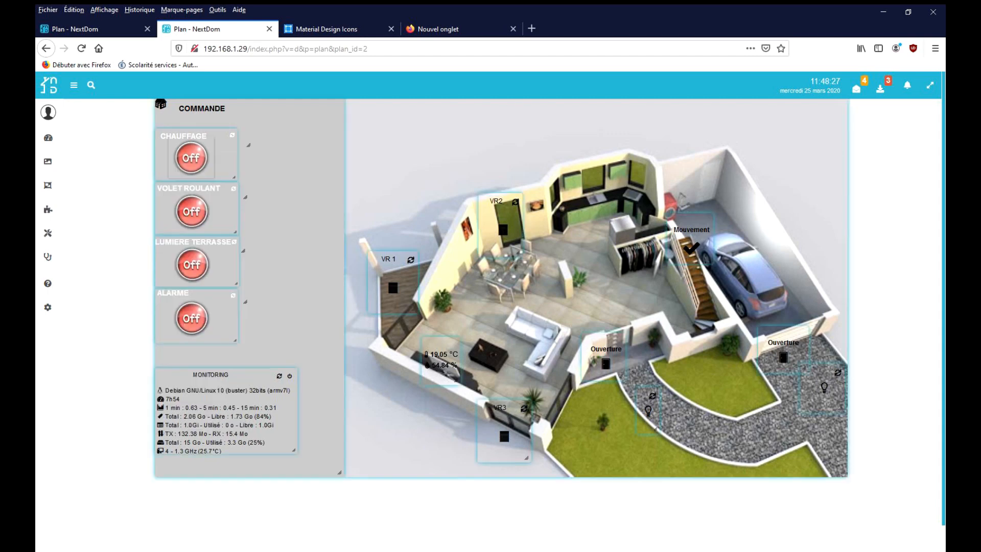
{"action": "right_click", "coordinate": [102, 150]}
{"action": "left_click", "coordinate": [150, 390]}
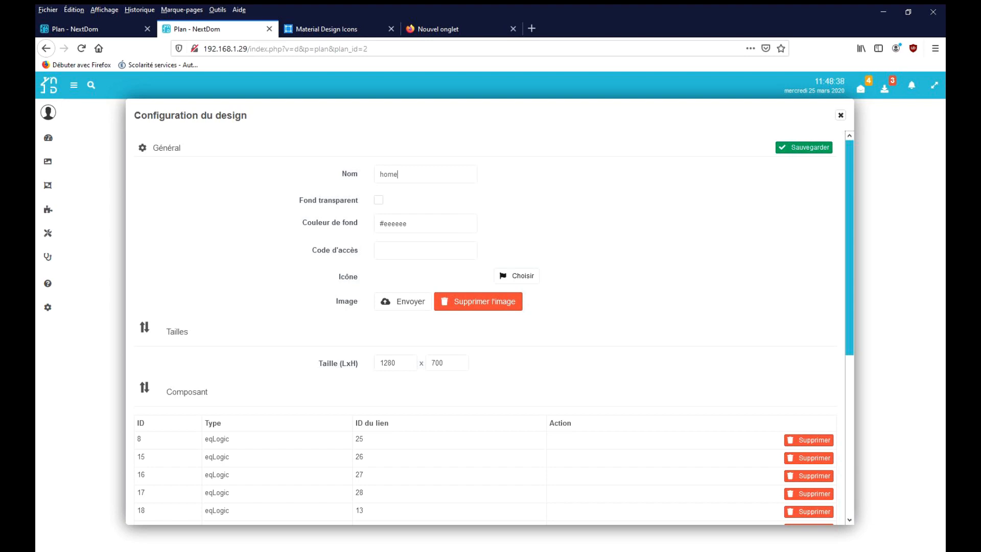
{"action": "key", "text": "Escape"}
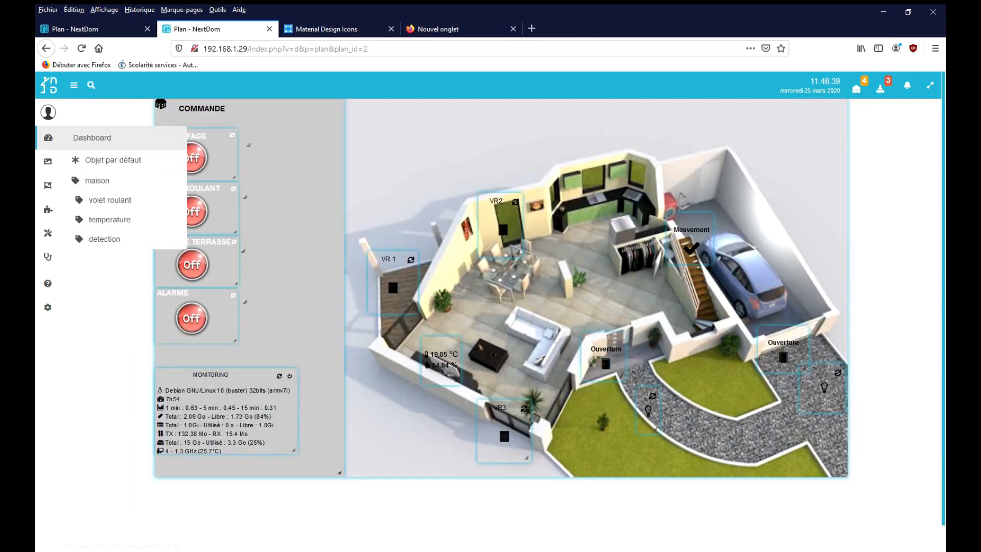
Open the design named menu and reload its page
{"action": "mouse_move", "coordinate": [48, 185]}
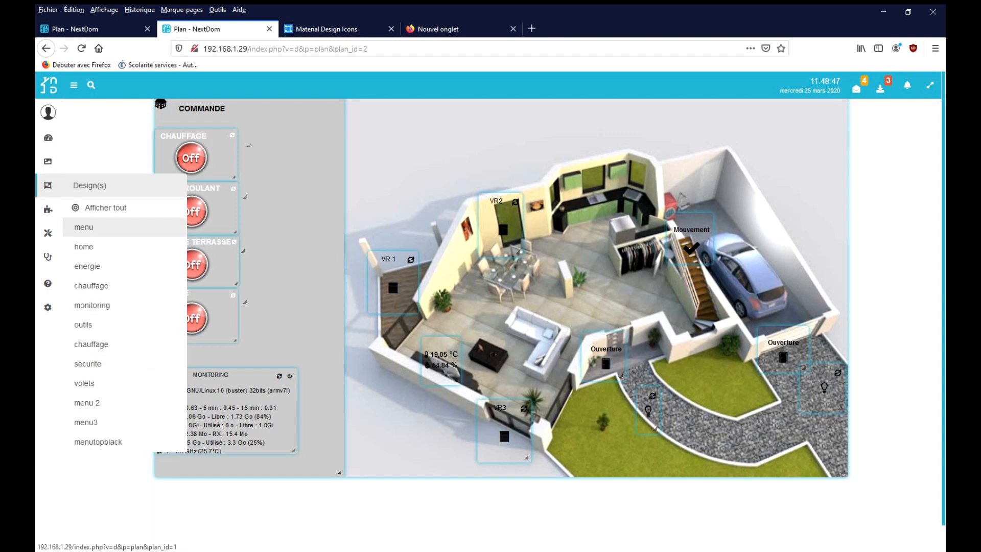
{"action": "left_click", "coordinate": [84, 227]}
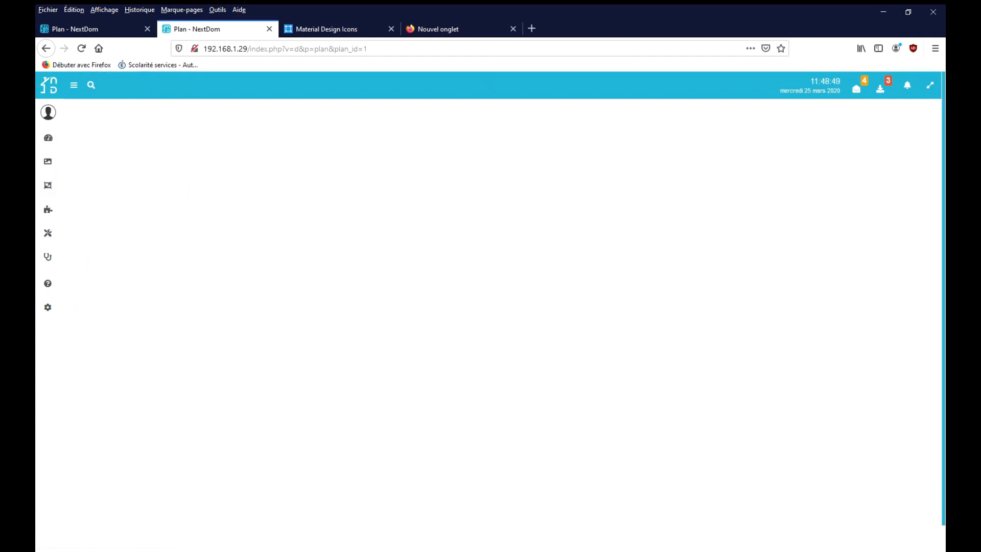
{"action": "key", "text": "F5"}
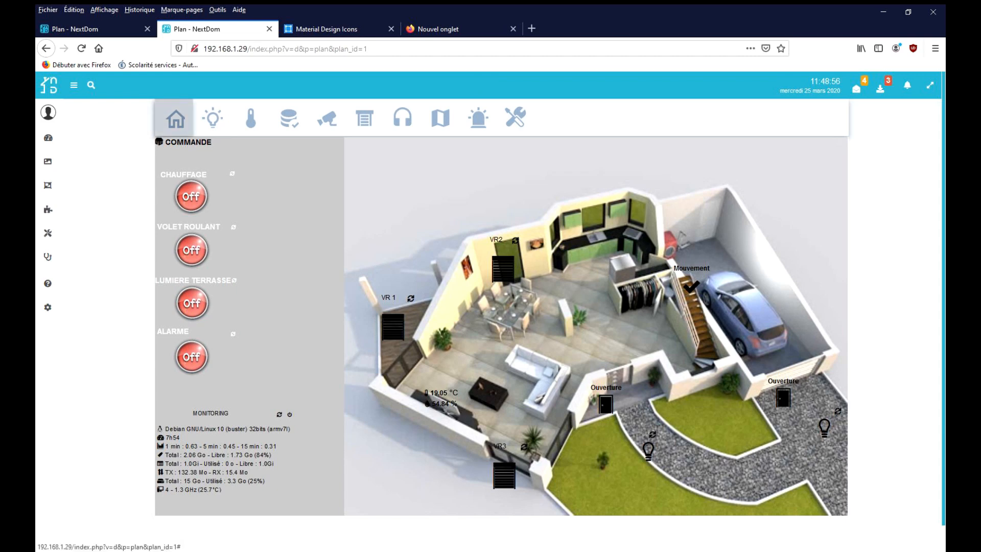
Test the icon menu's home, light bulb, thermometer and tools links, then return to the home page
{"action": "left_click", "coordinate": [176, 119]}
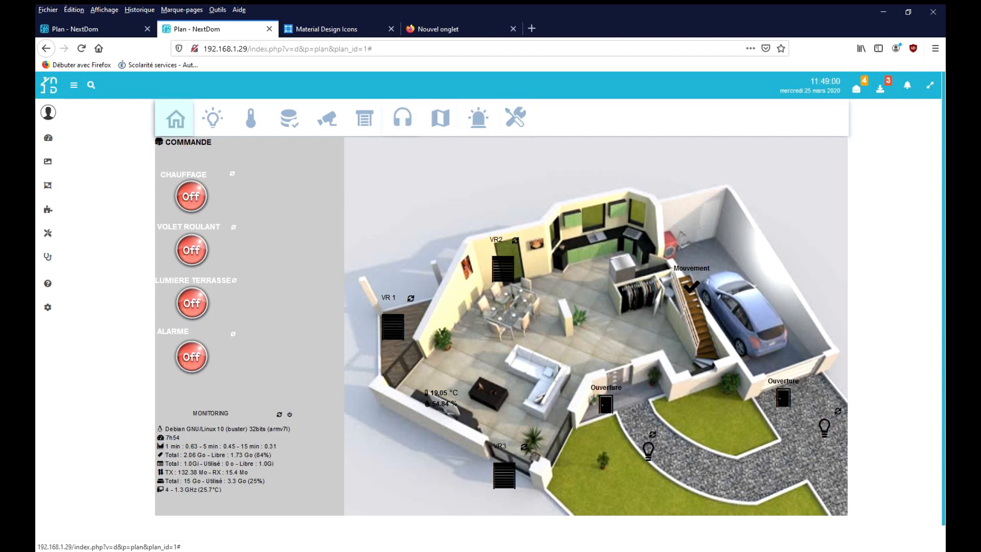
{"action": "left_click", "coordinate": [212, 119]}
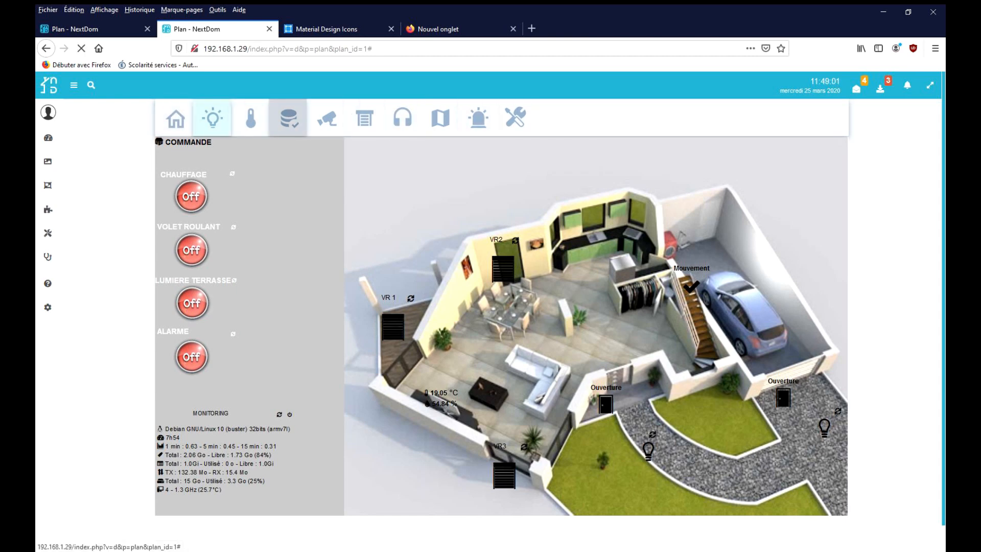
{"action": "left_click", "coordinate": [251, 118]}
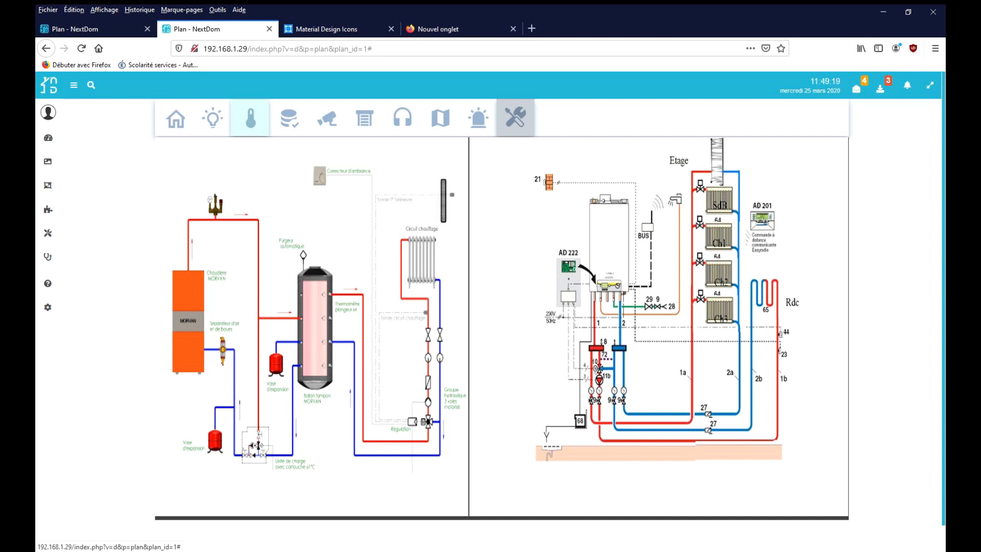
{"action": "left_click", "coordinate": [250, 119]}
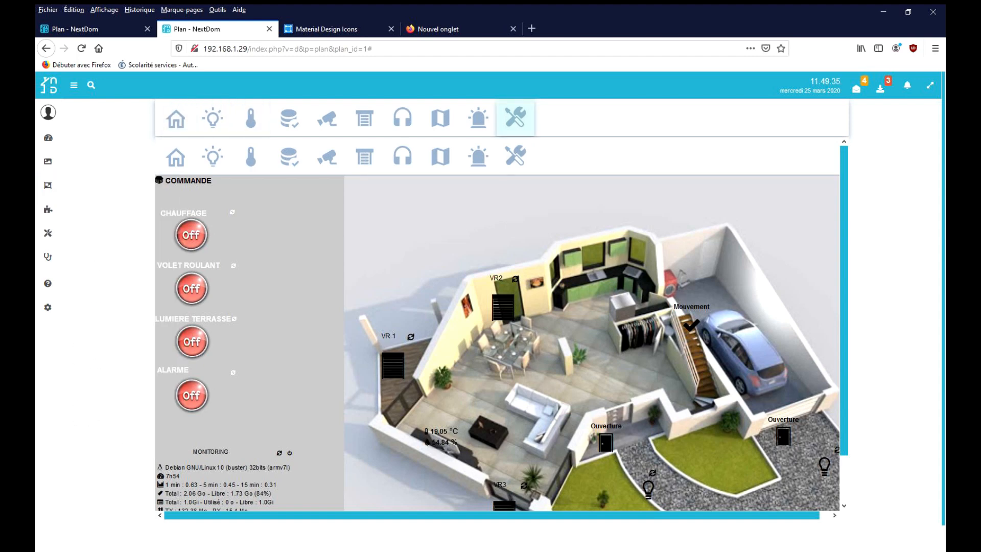
{"action": "left_click", "coordinate": [515, 156]}
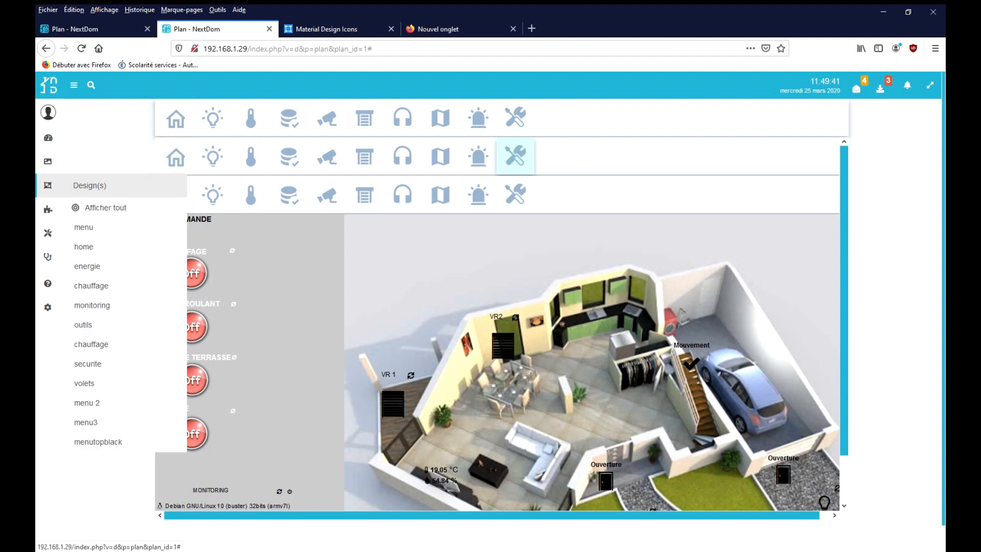
{"action": "left_click", "coordinate": [175, 118]}
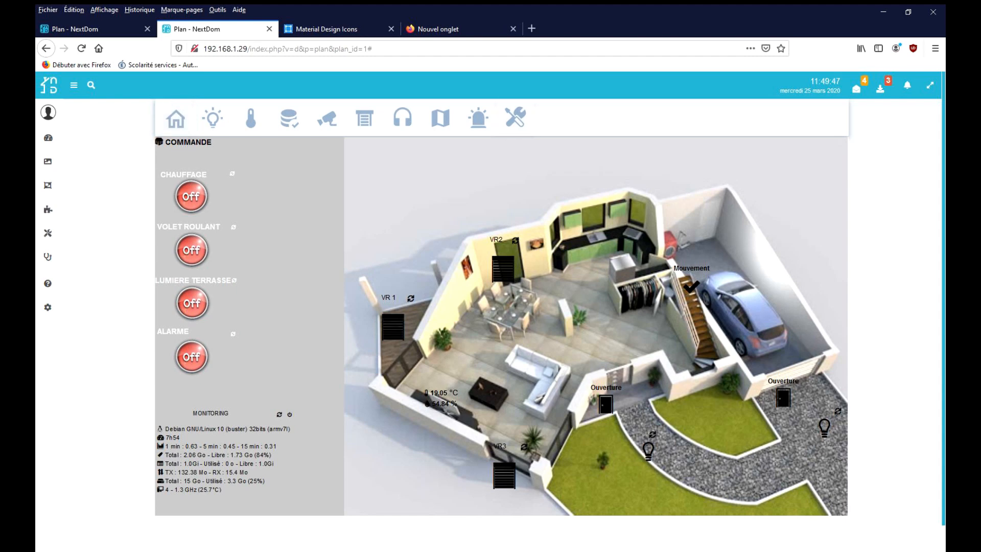
Open the menu widget's display settings in edit mode and compare the json_theme page links with the plan id in the address
{"action": "right_click", "coordinate": [109, 134]}
{"action": "left_click", "coordinate": [137, 158]}
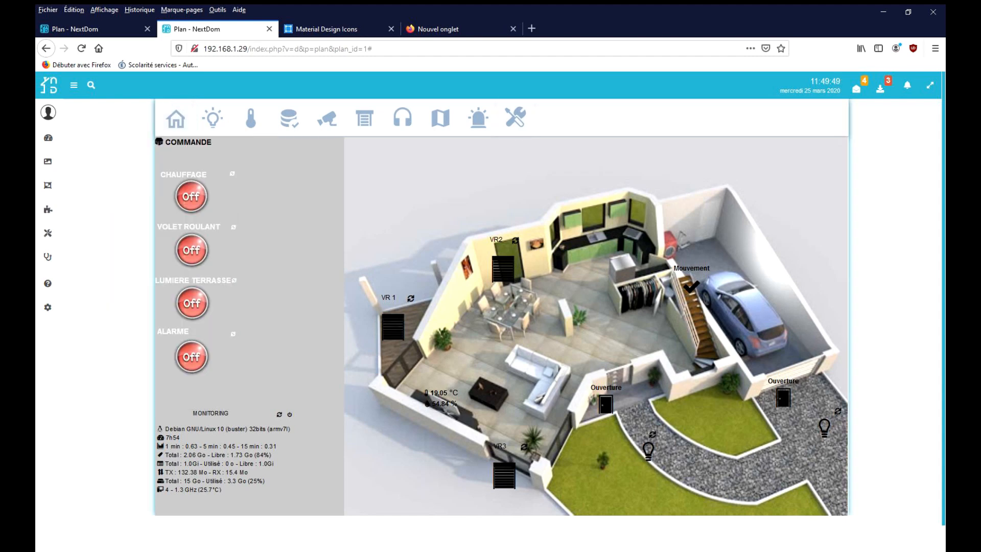
{"action": "right_click", "coordinate": [648, 111]}
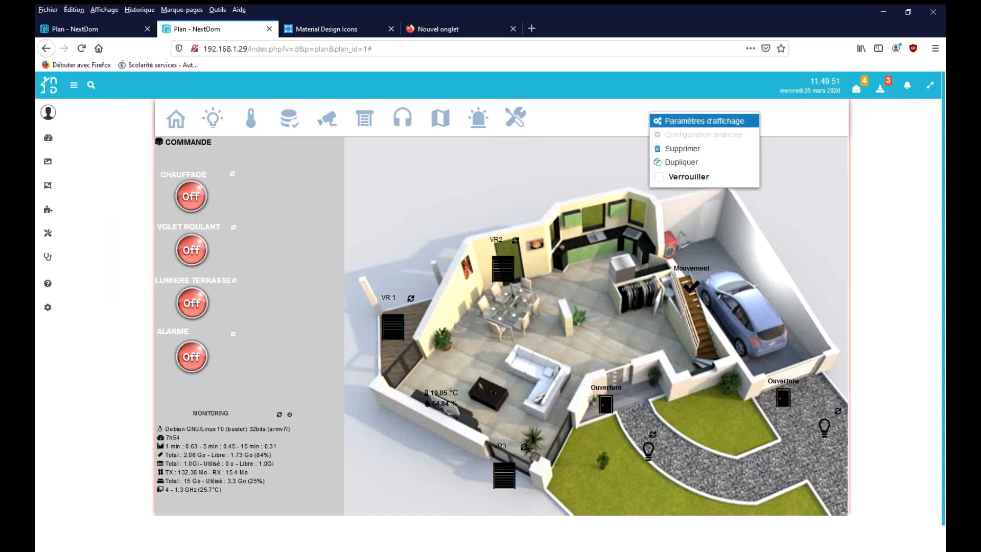
{"action": "left_click", "coordinate": [674, 121]}
{"action": "scroll", "coordinate": [490, 327], "scroll_direction": "down", "scroll_amount": 3}
{"action": "scroll", "coordinate": [611, 434], "scroll_direction": "down", "scroll_amount": 20}
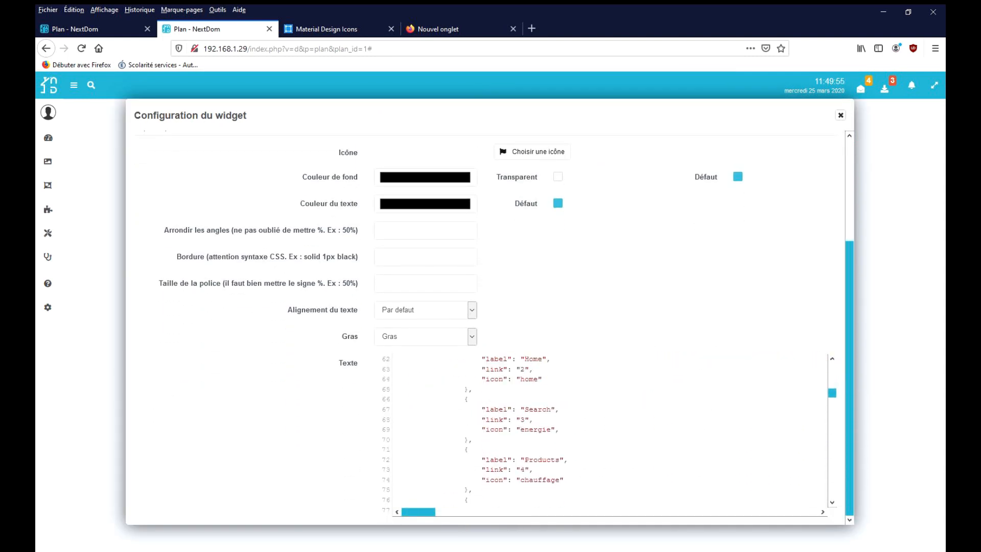
{"action": "scroll", "coordinate": [610, 434], "scroll_direction": "up", "scroll_amount": 2}
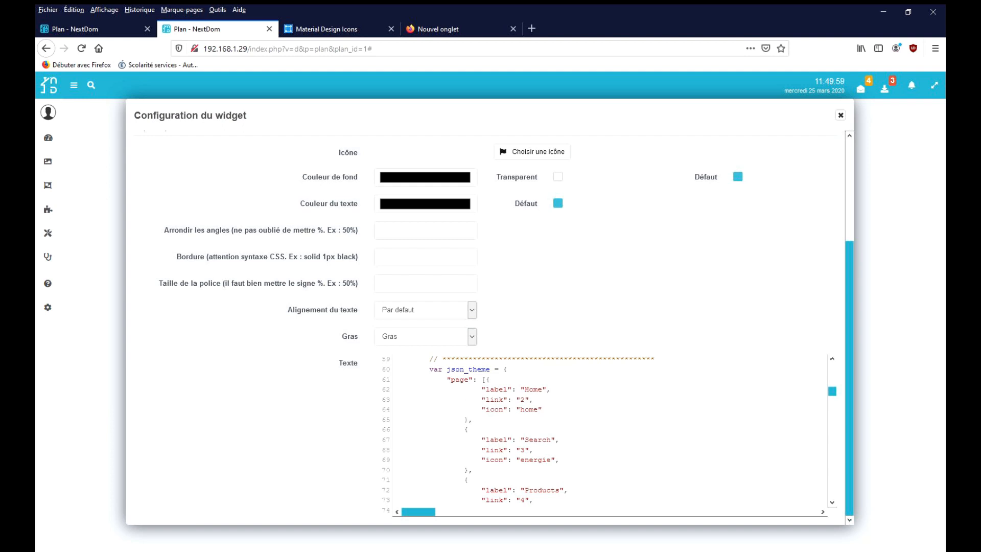
{"action": "left_click_drag", "start_coordinate": [372, 49], "coordinate": [352, 49]}
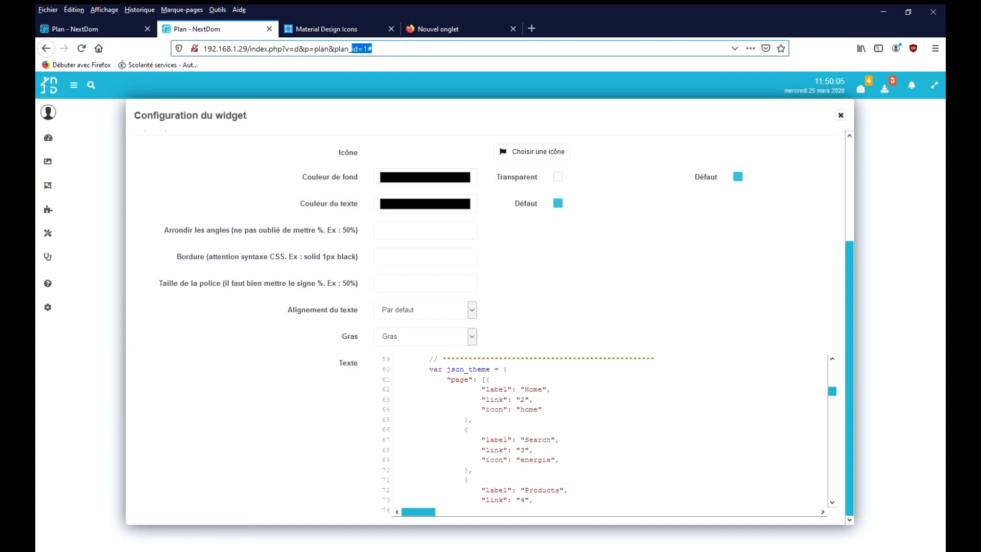
Examine the iframe options after the json_theme page entries and highlight the pathData value data/custom
{"action": "scroll", "coordinate": [608, 434], "scroll_direction": "down", "scroll_amount": 16}
{"action": "scroll", "coordinate": [608, 435], "scroll_direction": "down", "scroll_amount": 2}
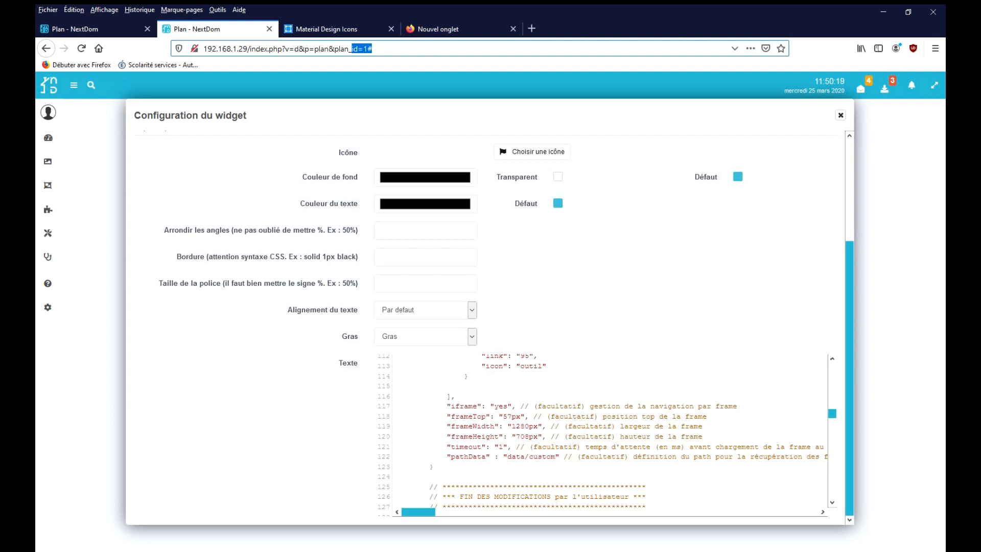
{"action": "left_click", "coordinate": [556, 457]}
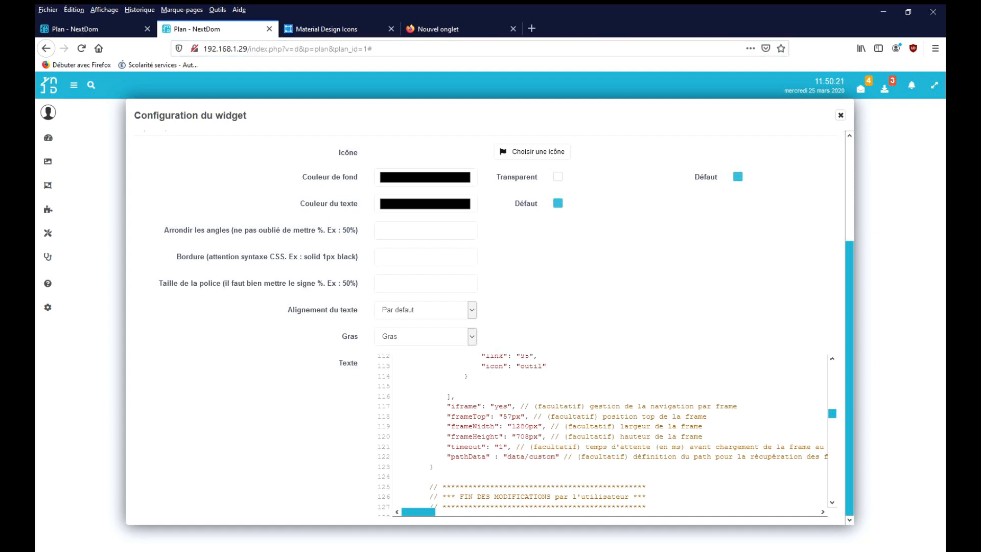
{"action": "left_click_drag", "start_coordinate": [556, 457], "coordinate": [507, 457]}
{"action": "scroll", "coordinate": [607, 432], "scroll_direction": "down", "scroll_amount": 2}
{"action": "scroll", "coordinate": [607, 433], "scroll_direction": "down", "scroll_amount": 2}
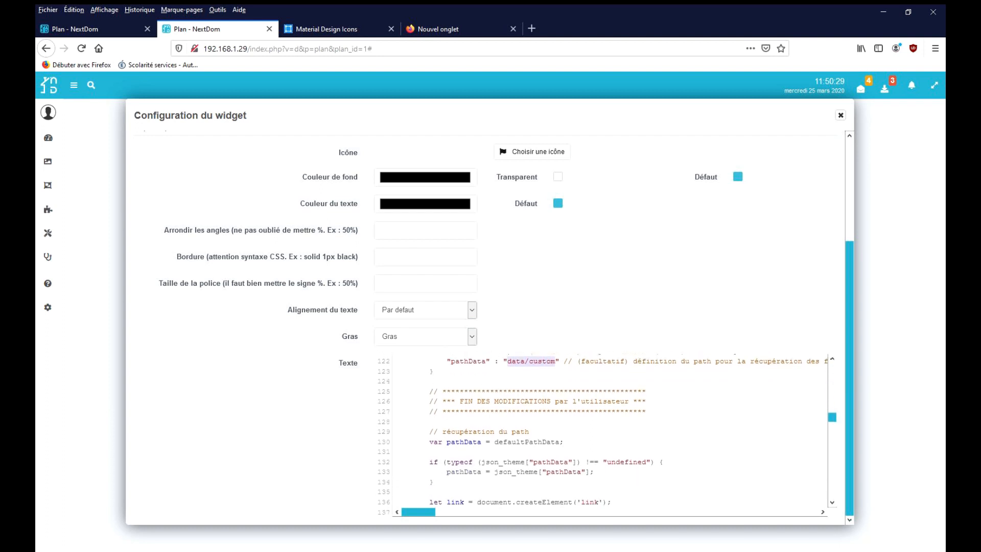
Review the remaining widget code, highlight the volet symbol definition near its end, and close the widget configuration
{"action": "scroll", "coordinate": [607, 432], "scroll_direction": "down", "scroll_amount": 3}
{"action": "scroll", "coordinate": [607, 432], "scroll_direction": "up", "scroll_amount": 5}
{"action": "scroll", "coordinate": [607, 432], "scroll_direction": "down", "scroll_amount": 2}
{"action": "scroll", "coordinate": [607, 432], "scroll_direction": "up", "scroll_amount": 8}
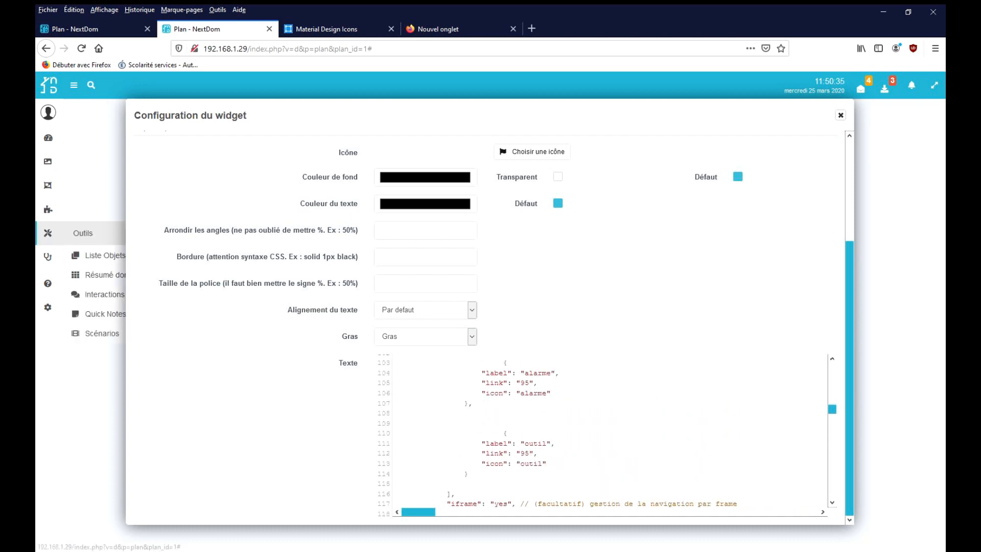
{"action": "scroll", "coordinate": [607, 432], "scroll_direction": "down", "scroll_amount": 20}
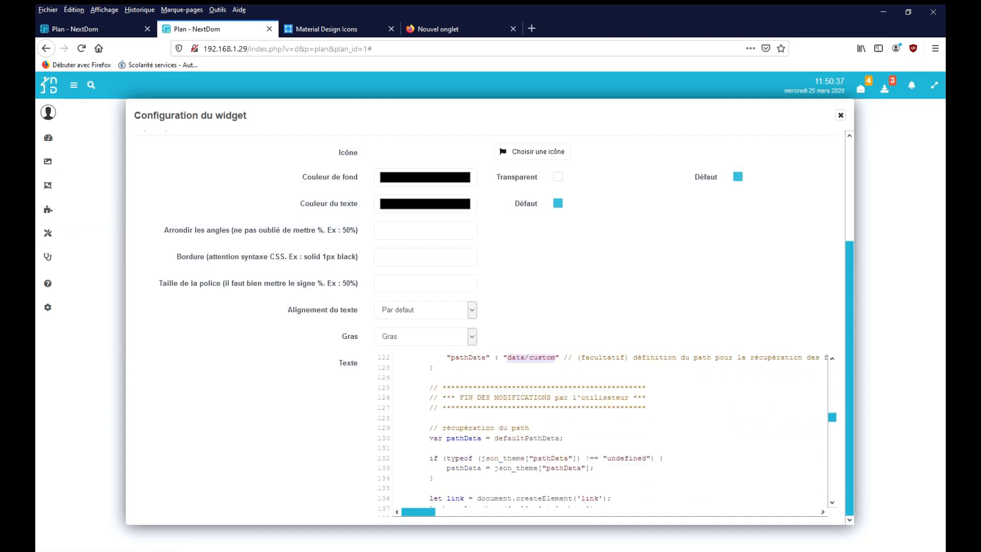
{"action": "scroll", "coordinate": [607, 432], "scroll_direction": "down", "scroll_amount": 20}
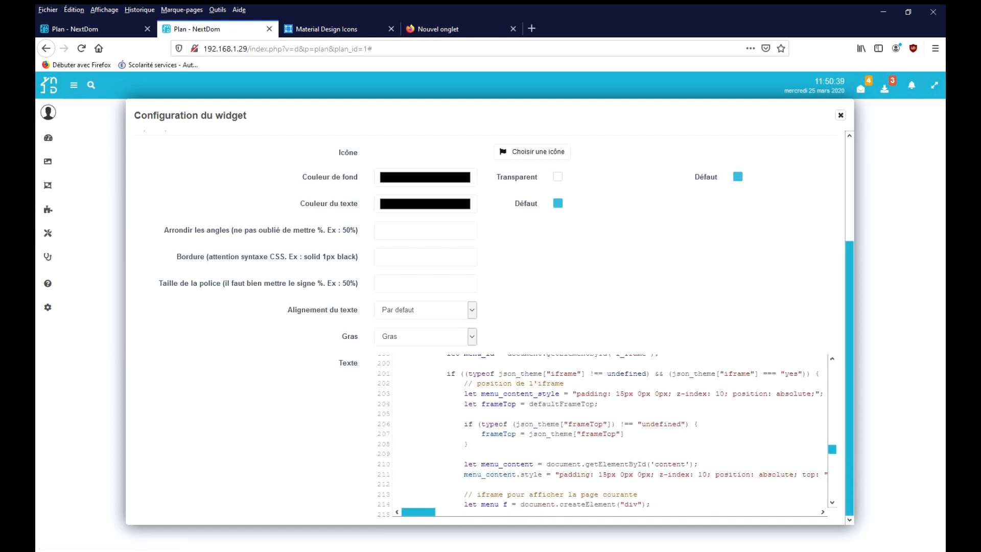
{"action": "scroll", "coordinate": [607, 432], "scroll_direction": "down", "scroll_amount": 10}
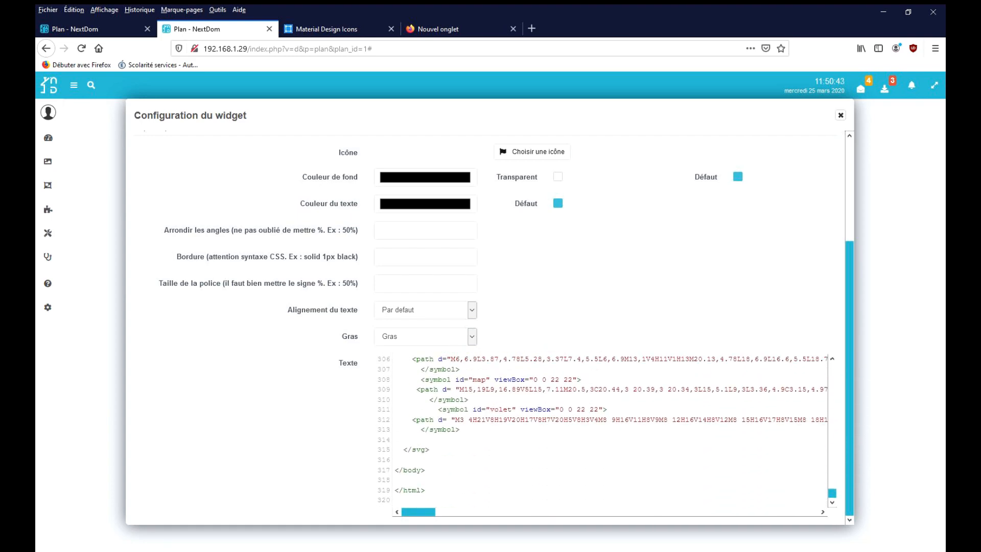
{"action": "left_click_drag", "start_coordinate": [464, 430], "coordinate": [432, 409]}
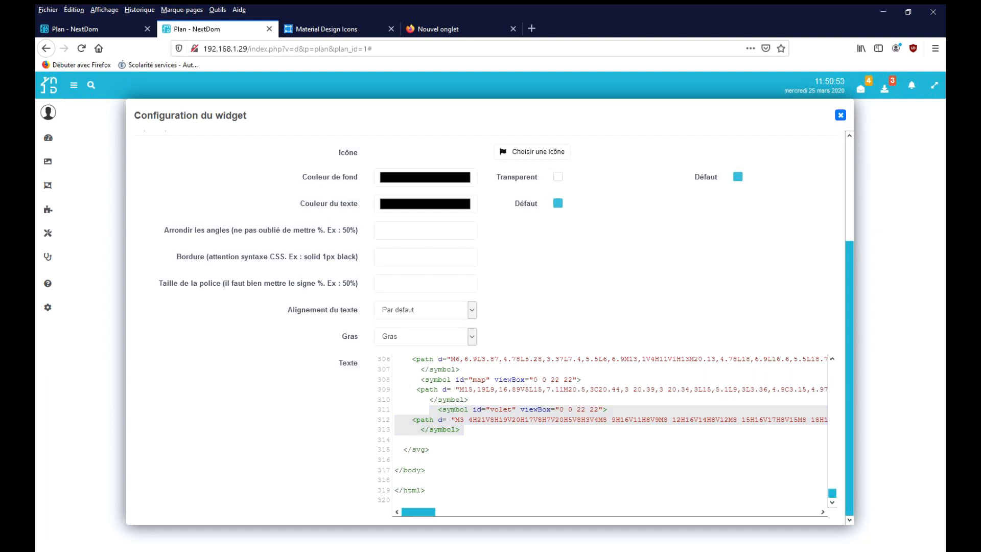
{"action": "left_click", "coordinate": [841, 115]}
Open the menu3 design and test its HOME, ENERGIE and CHAUFFAGE links, finishing on HOME
{"action": "mouse_move", "coordinate": [47, 209]}
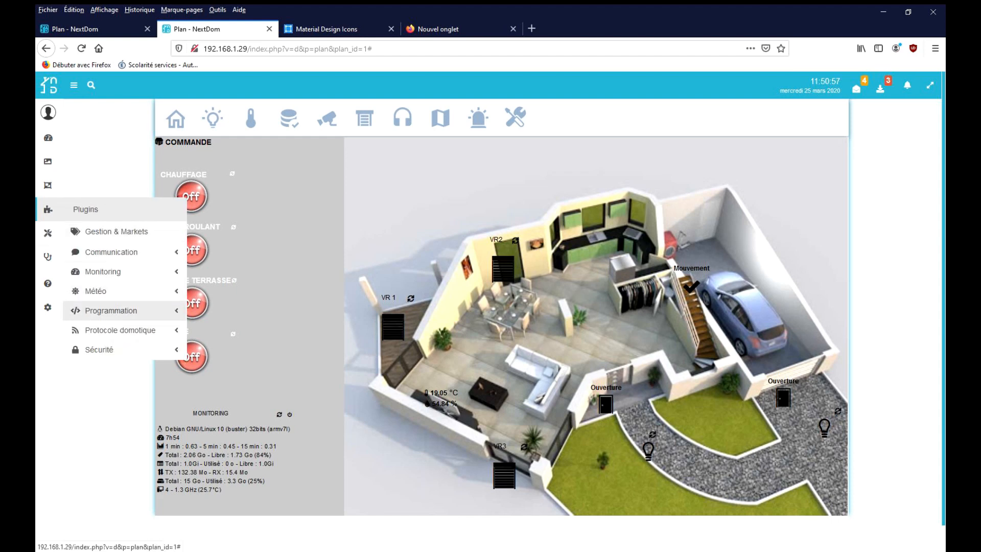
{"action": "mouse_move", "coordinate": [48, 161]}
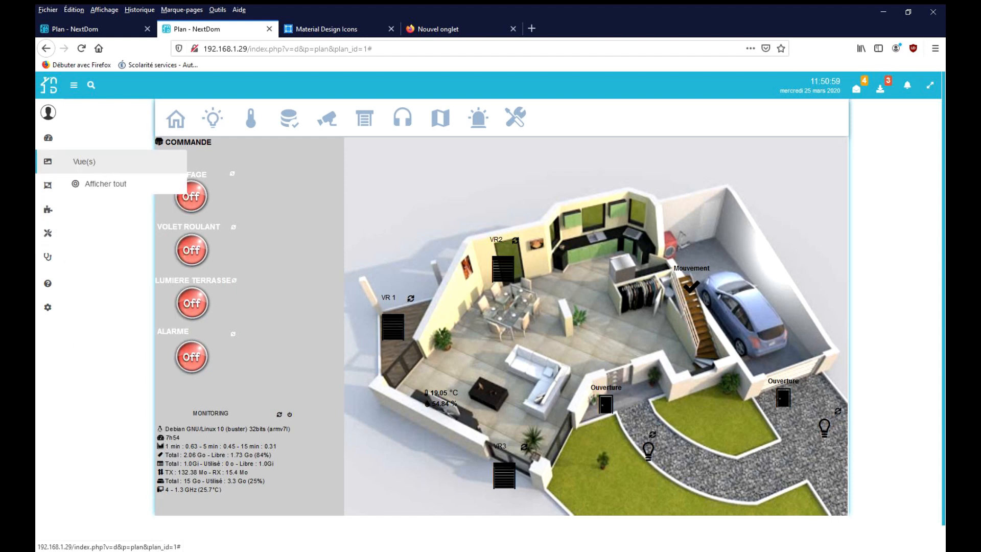
{"action": "mouse_move", "coordinate": [47, 185]}
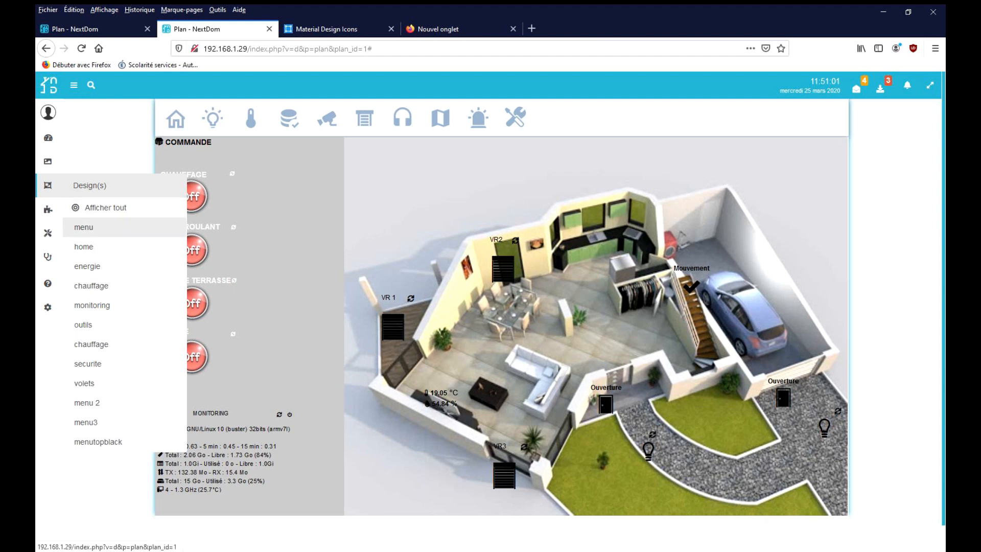
{"action": "left_click", "coordinate": [86, 422]}
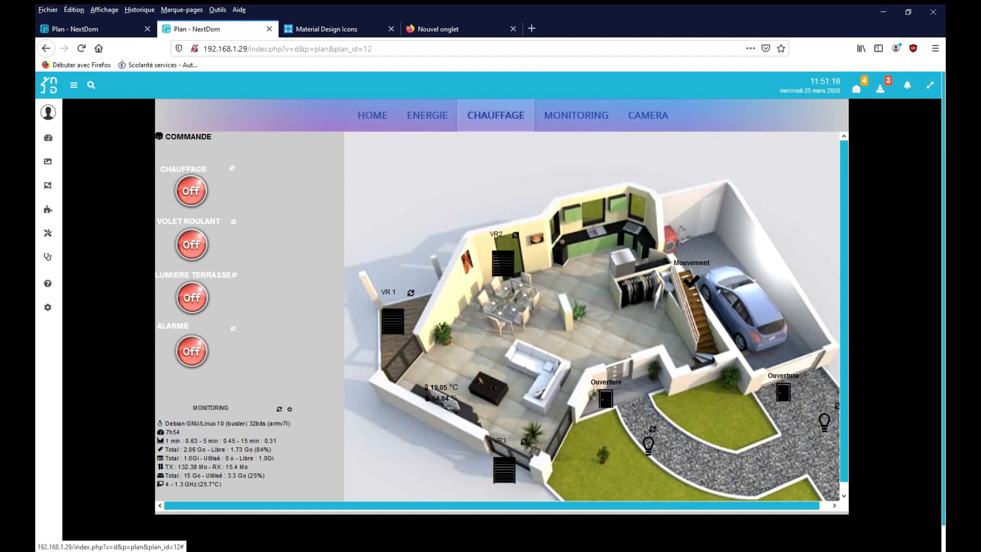
{"action": "left_click", "coordinate": [373, 115]}
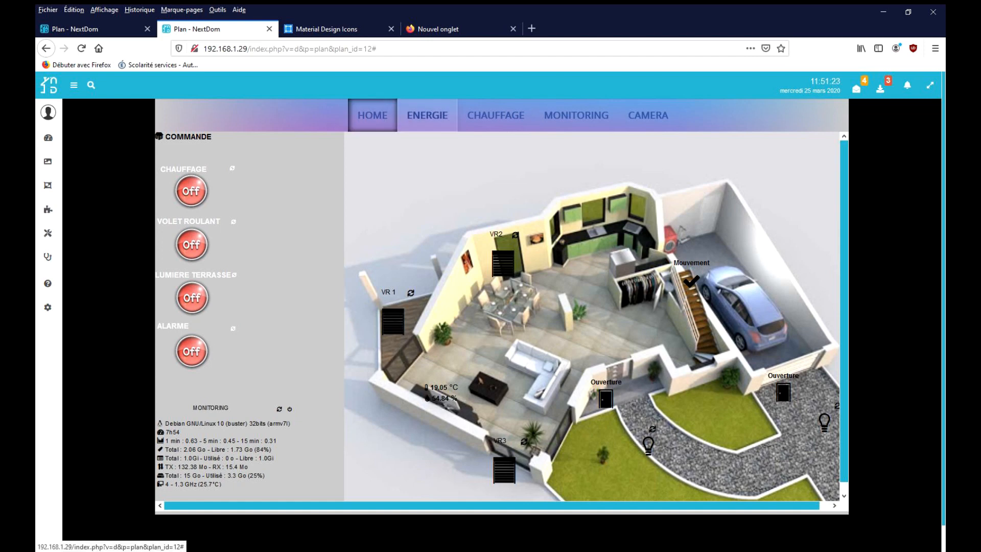
{"action": "left_click", "coordinate": [427, 115]}
{"action": "left_click", "coordinate": [495, 115]}
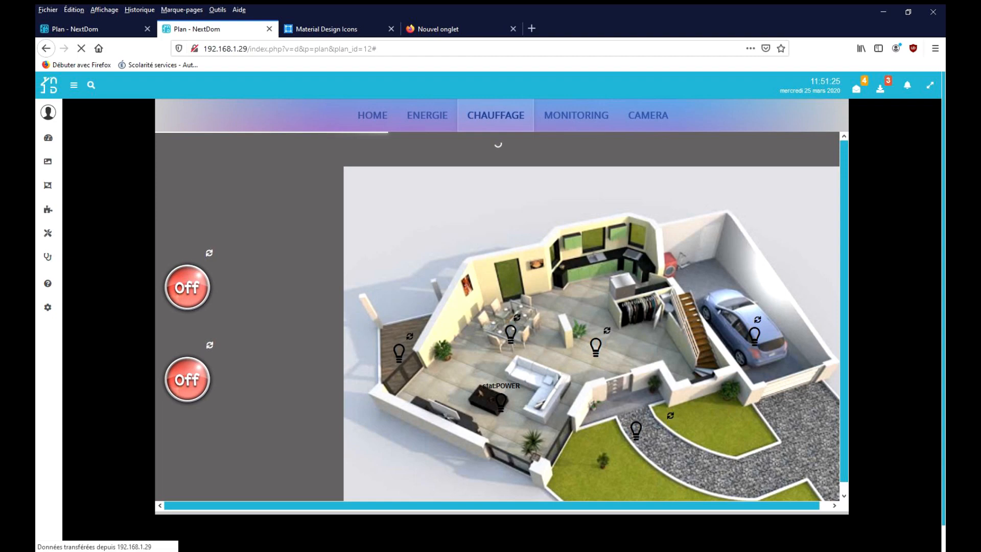
{"action": "left_click", "coordinate": [373, 115]}
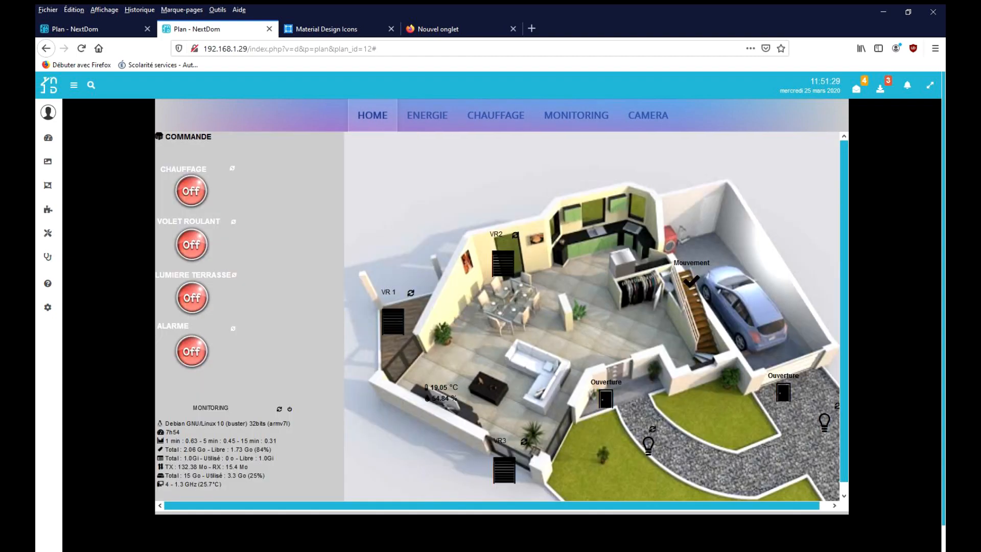
{"action": "mouse_move", "coordinate": [48, 209]}
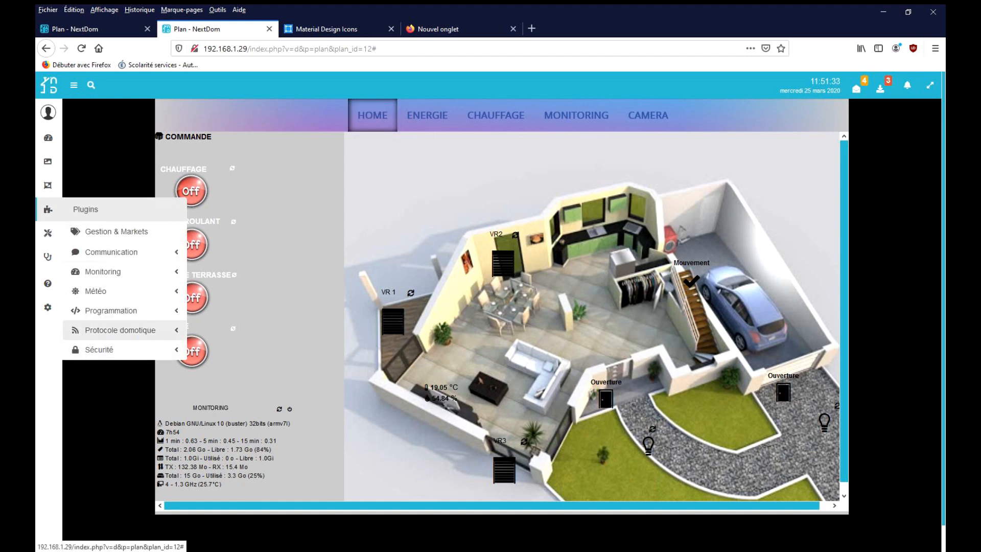
Open the menutopblack design and test its HOME, ENERGIE, CHAUFFAGE and MONITORING links, finishing on HOME
{"action": "mouse_move", "coordinate": [47, 185]}
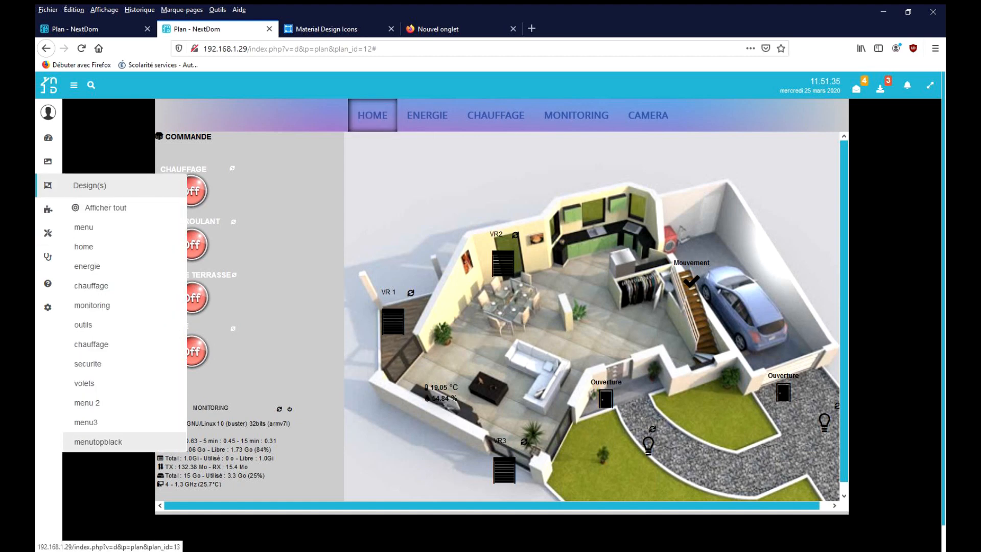
{"action": "left_click", "coordinate": [98, 441]}
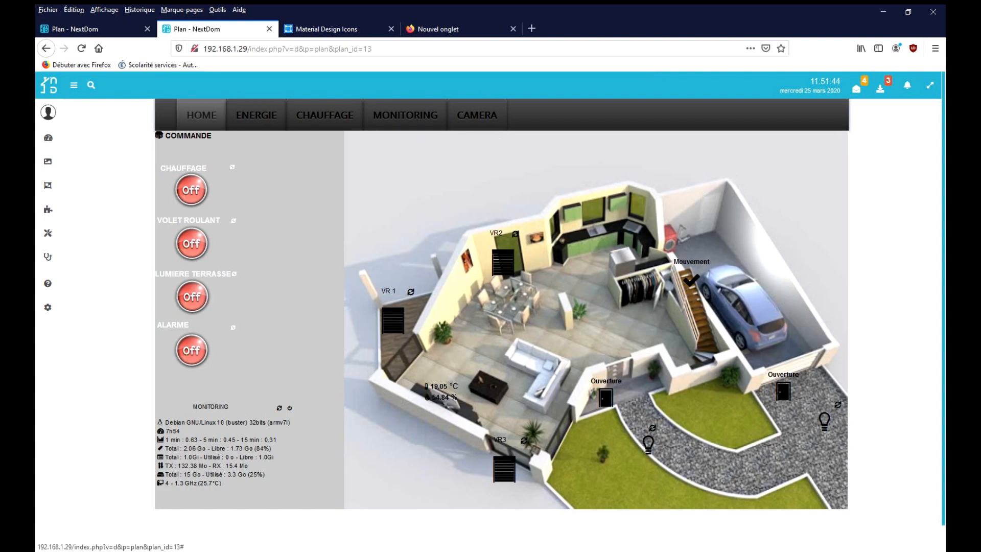
{"action": "left_click", "coordinate": [202, 115]}
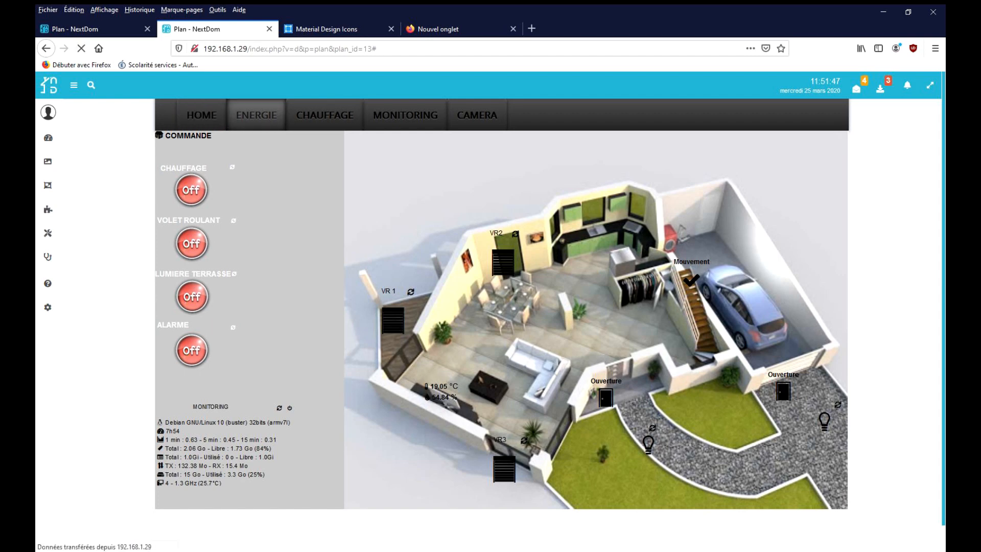
{"action": "left_click", "coordinate": [256, 115]}
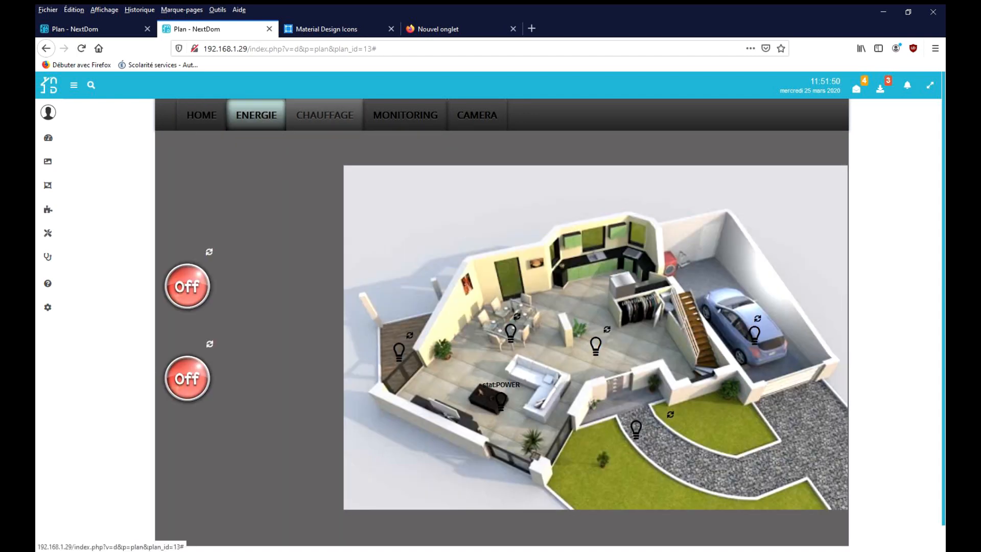
{"action": "left_click", "coordinate": [324, 115]}
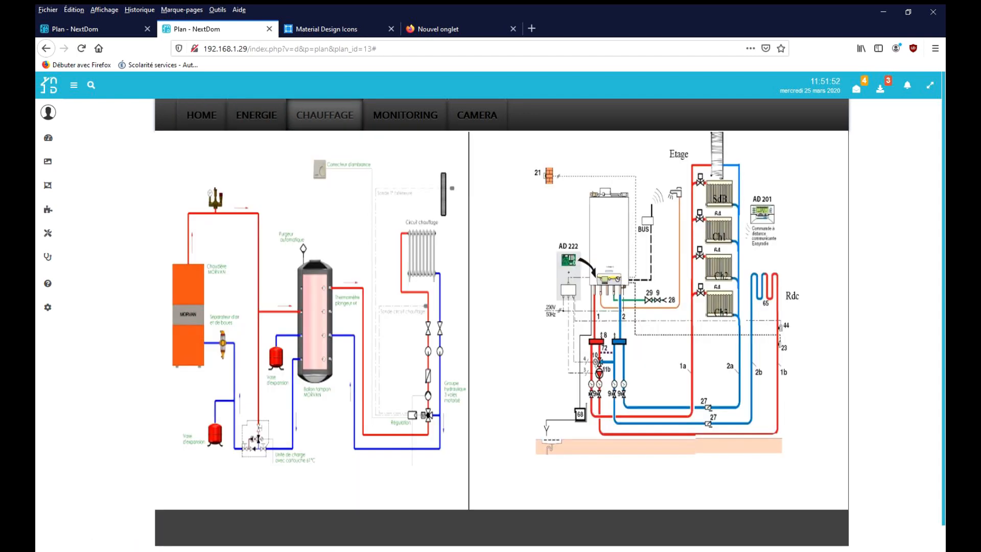
{"action": "left_click", "coordinate": [256, 115]}
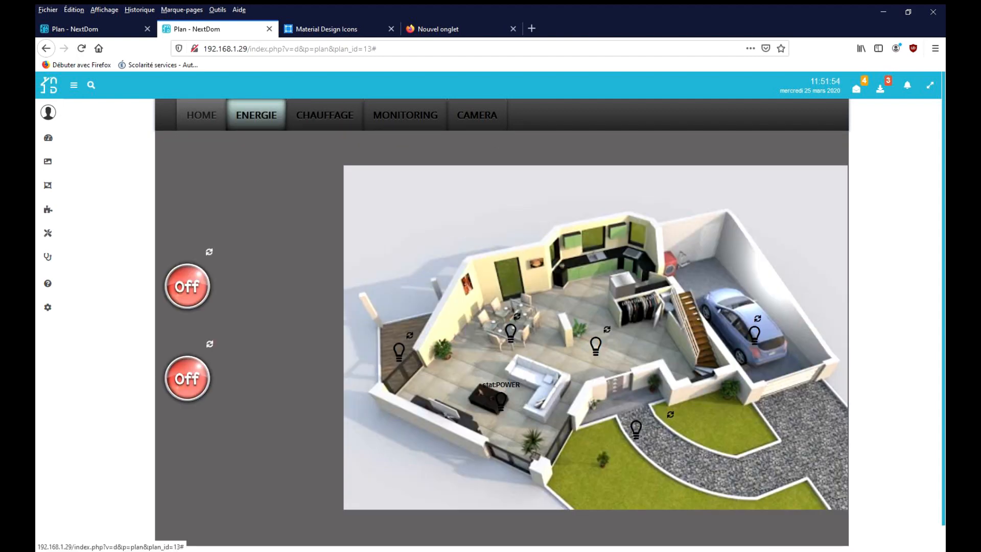
{"action": "left_click", "coordinate": [201, 115]}
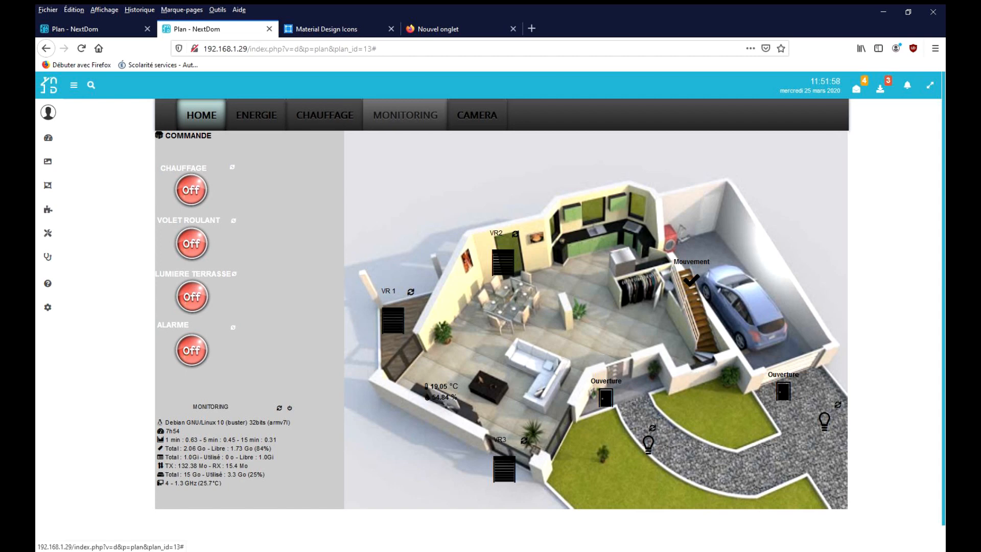
{"action": "left_click", "coordinate": [405, 115]}
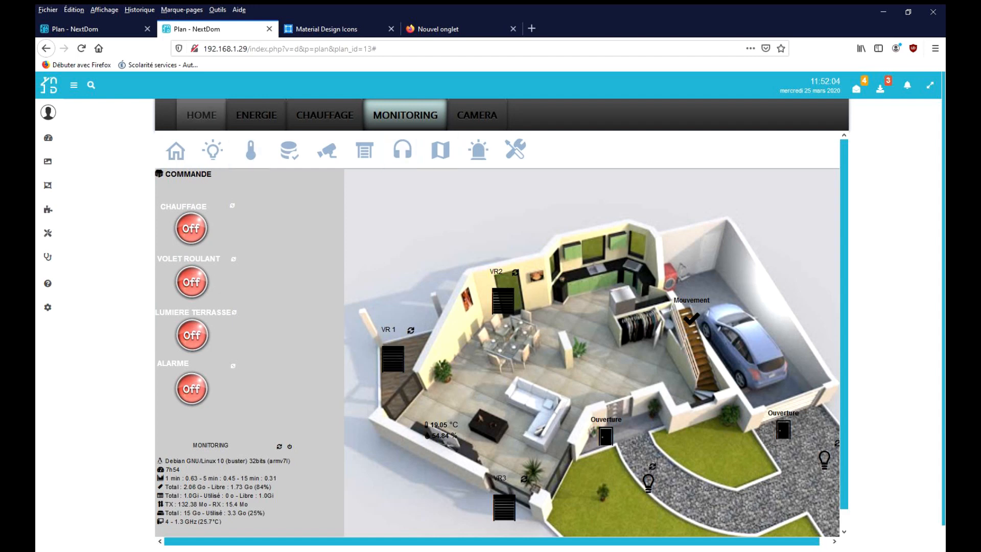
{"action": "left_click", "coordinate": [202, 115]}
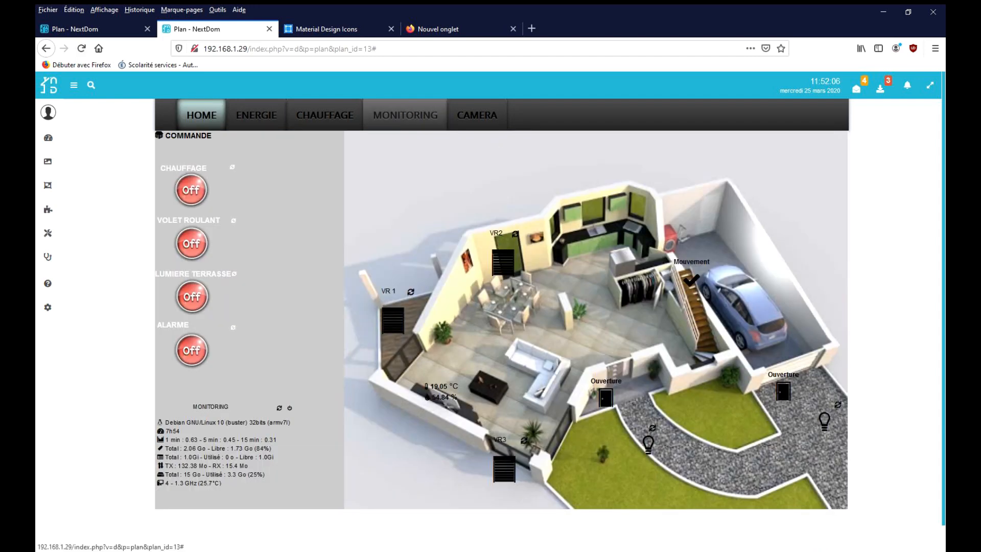
Rename the Energie page label to Energies in the json_theme code of the menutopblack menu widget and reload the design
{"action": "mouse_move", "coordinate": [48, 233]}
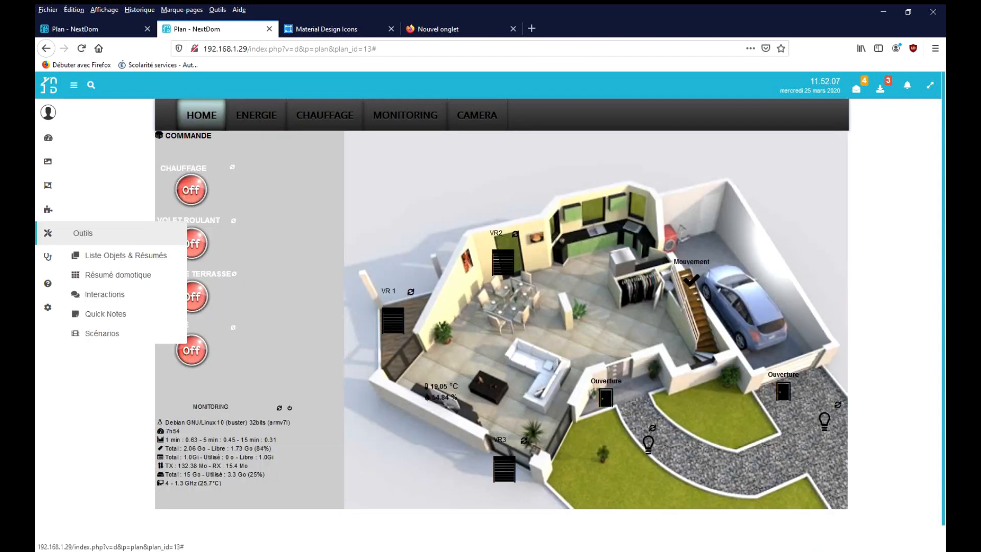
{"action": "mouse_move", "coordinate": [47, 185]}
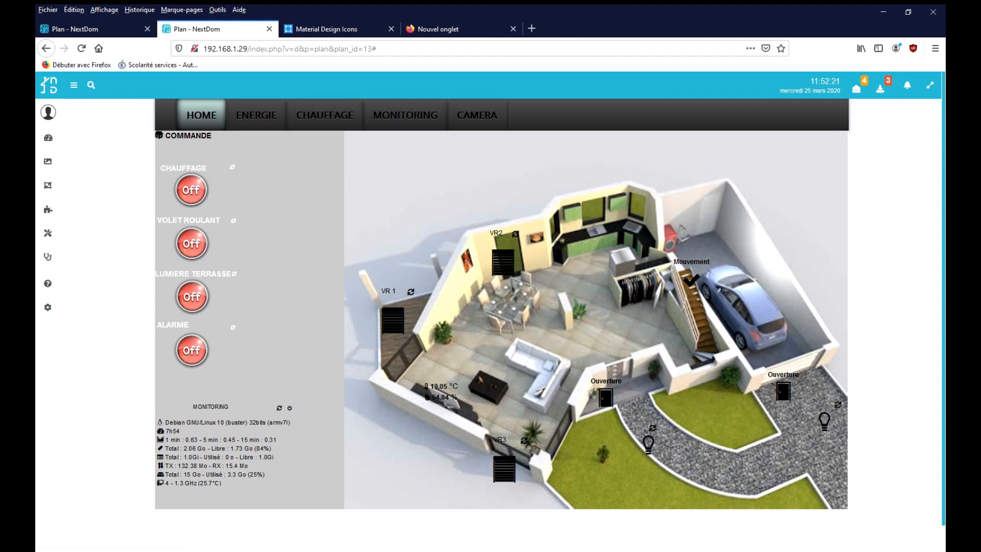
{"action": "right_click", "coordinate": [116, 169]}
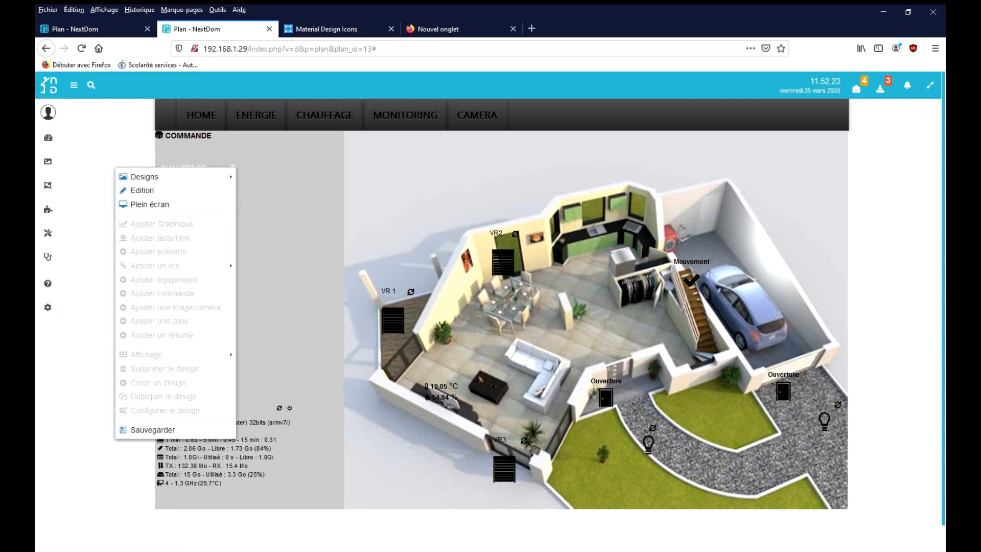
{"action": "left_click", "coordinate": [143, 191]}
{"action": "right_click", "coordinate": [564, 117]}
{"action": "left_click", "coordinate": [613, 123]}
{"action": "scroll", "coordinate": [608, 435], "scroll_direction": "down", "scroll_amount": 10}
{"action": "scroll", "coordinate": [608, 434], "scroll_direction": "down", "scroll_amount": 10}
{"action": "scroll", "coordinate": [608, 434], "scroll_direction": "up", "scroll_amount": 2}
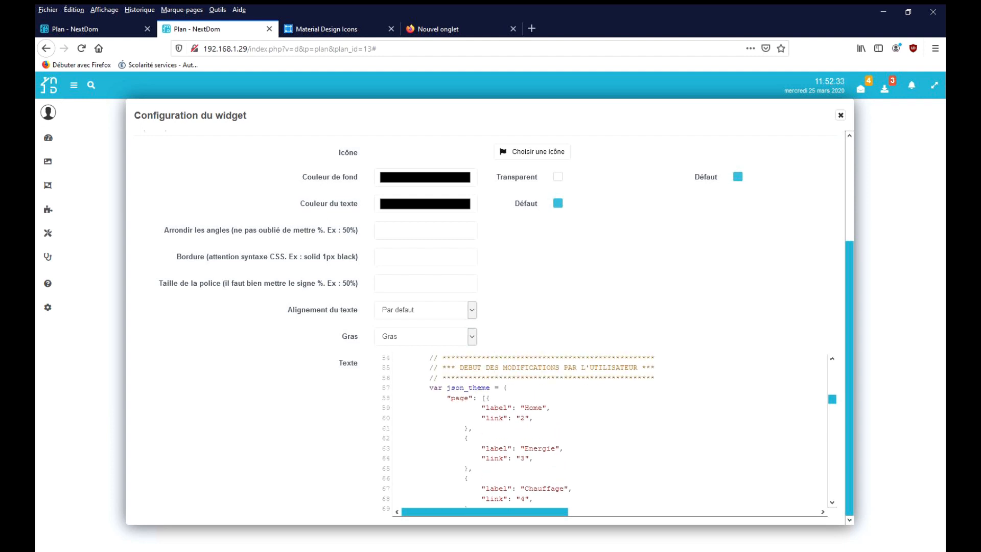
{"action": "scroll", "coordinate": [490, 327], "scroll_direction": "up", "scroll_amount": 3}
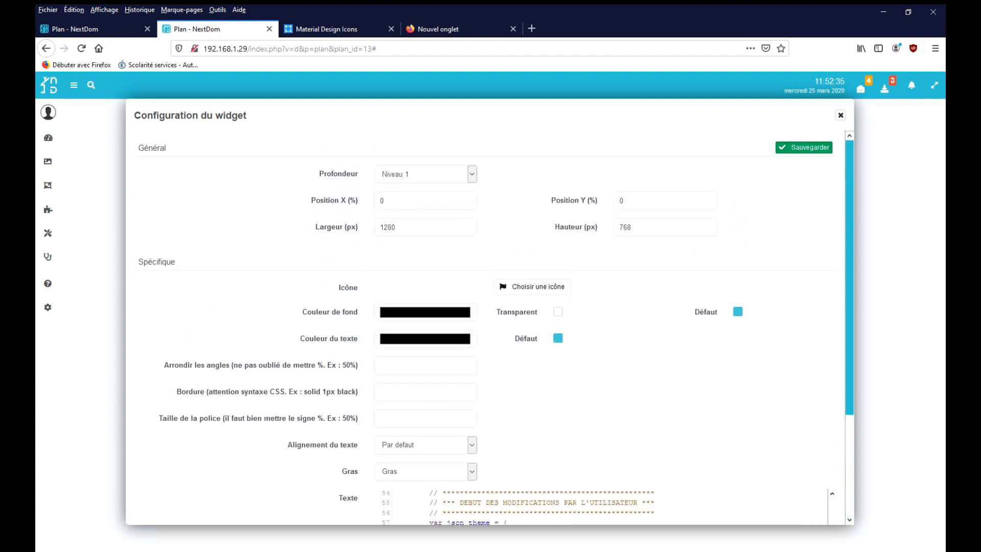
{"action": "key", "text": "F5"}
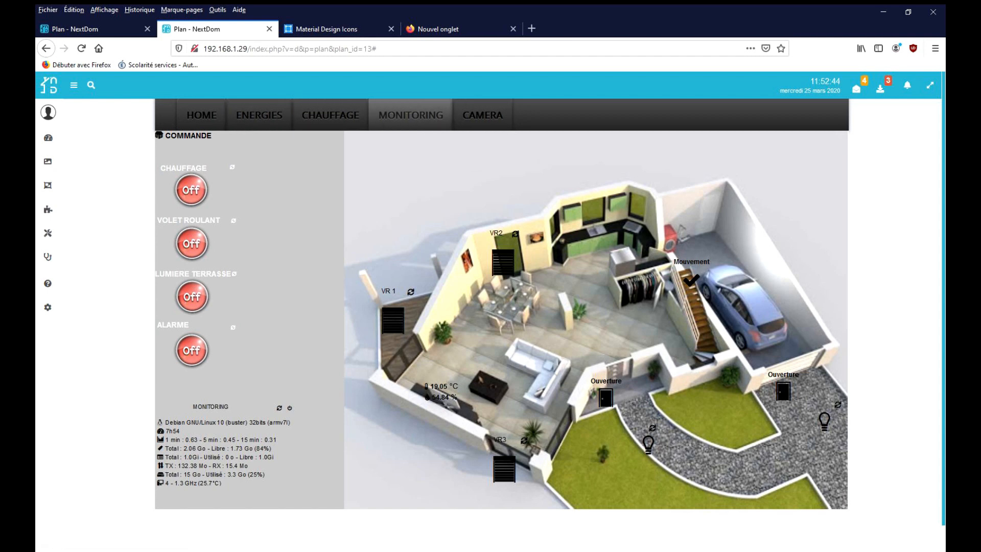
Open the Outilsdev plugin's file browser and examine the menu theme folders under data/custom/themes and their parent folders
{"action": "mouse_move", "coordinate": [48, 209]}
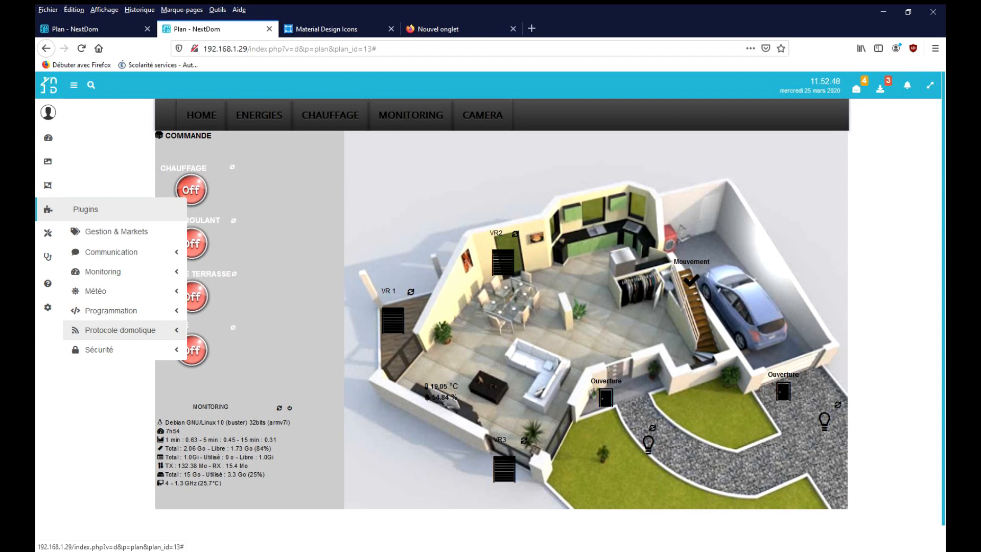
{"action": "left_click", "coordinate": [111, 310]}
{"action": "left_click", "coordinate": [129, 328]}
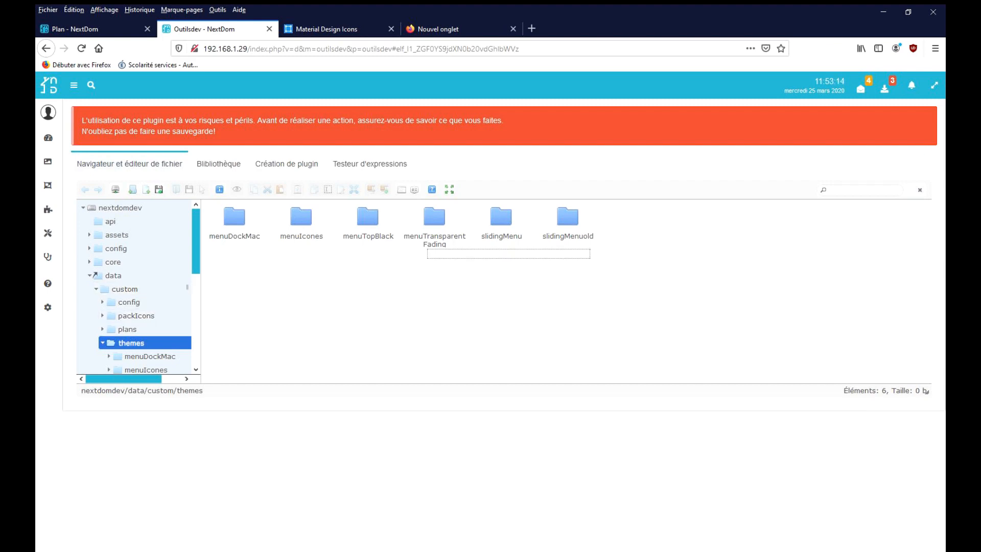
{"action": "key", "text": "ctrl+a"}
{"action": "left_click", "coordinate": [925, 391]}
{"action": "left_click", "coordinate": [113, 276]}
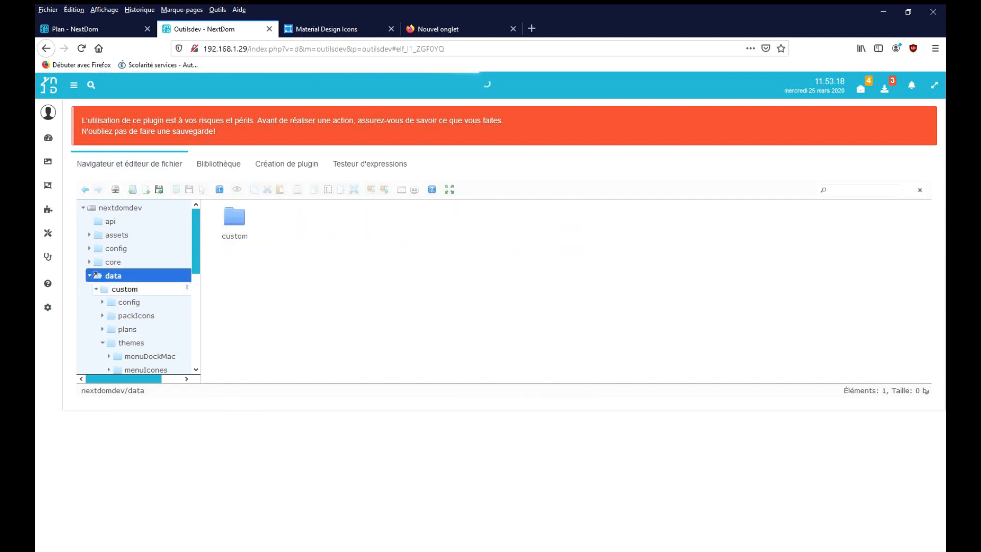
{"action": "left_click", "coordinate": [125, 289]}
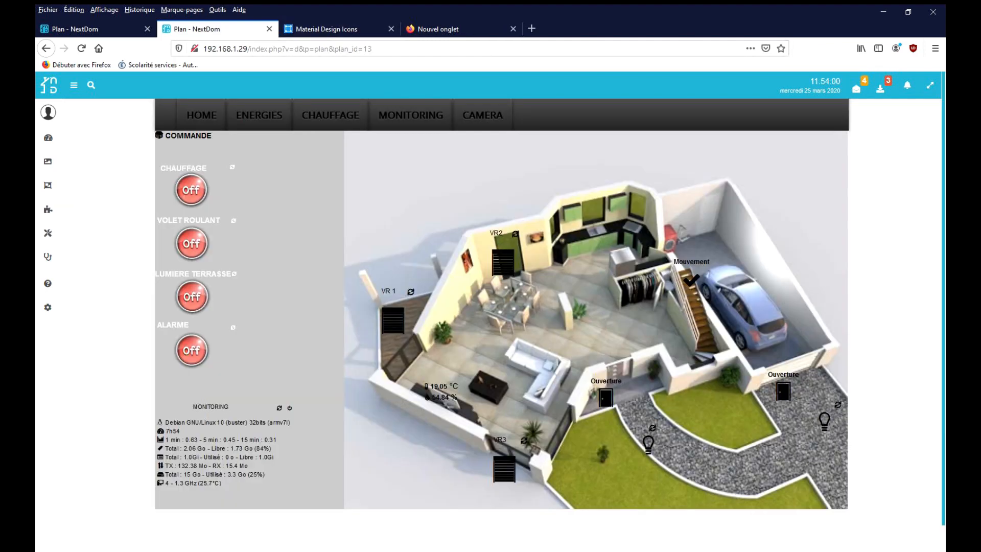
Open the menu design, switch to the Material Design Icons site and close the battery-charging-medium details to view the batt icons
{"action": "mouse_move", "coordinate": [48, 185]}
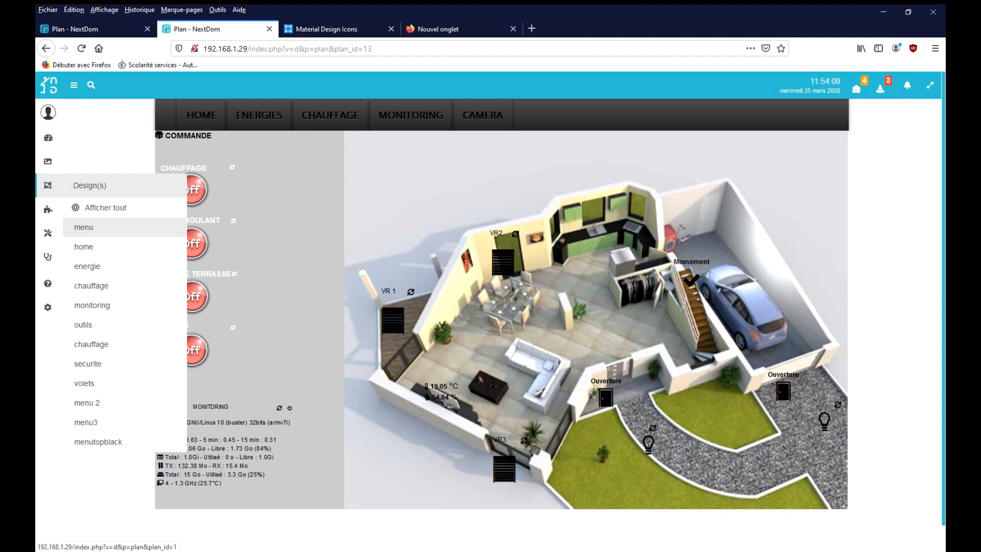
{"action": "left_click", "coordinate": [84, 227]}
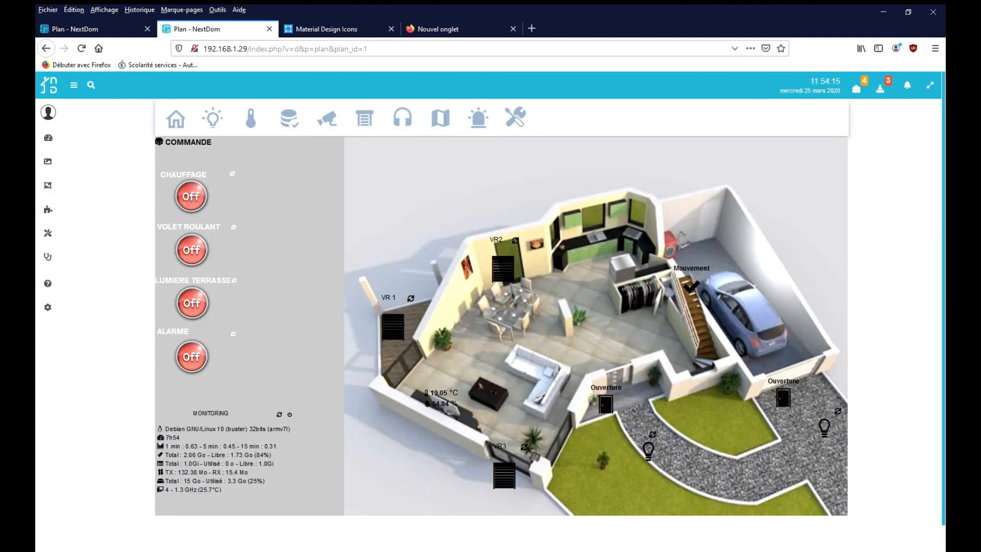
{"action": "left_click", "coordinate": [327, 29]}
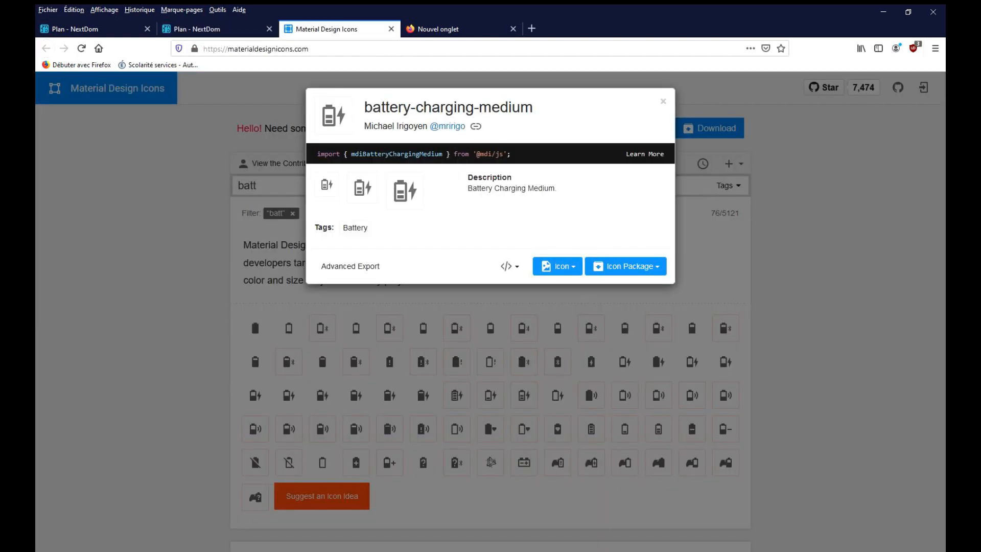
{"action": "left_click", "coordinate": [663, 101]}
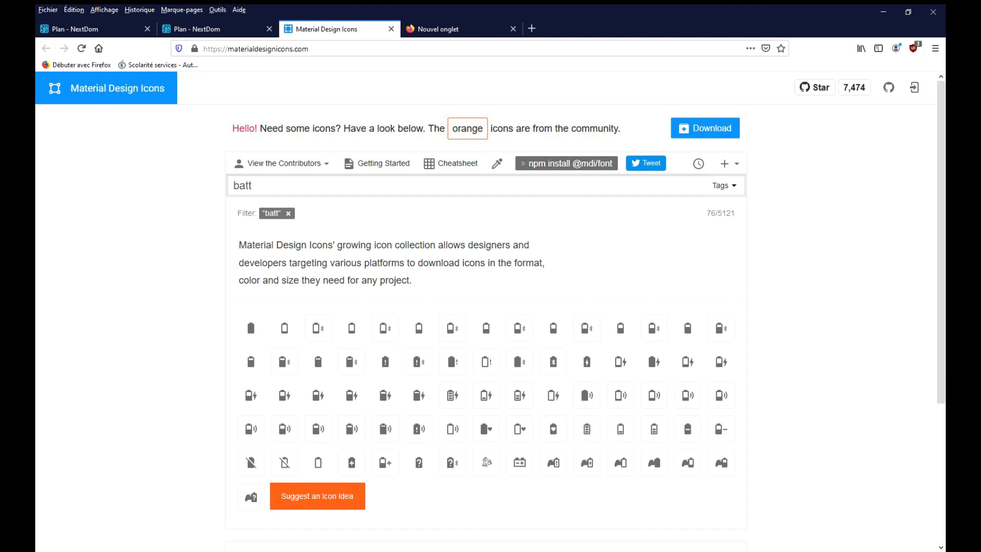
{"action": "left_click_drag", "start_coordinate": [253, 185], "coordinate": [233, 185]}
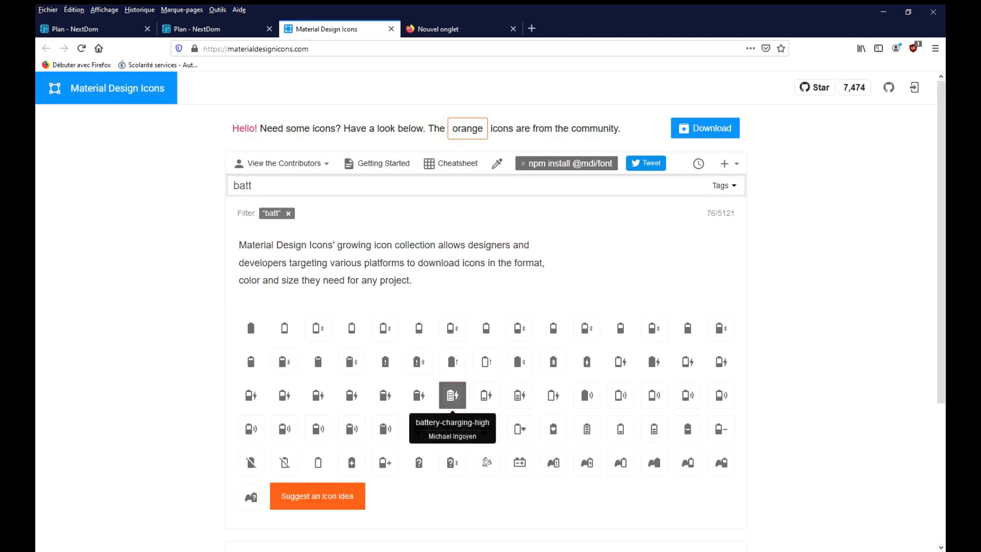
Export the battery-charging-high icon as an .XML Vector Drawable package and open the file in Bloc-notes
{"action": "left_click", "coordinate": [452, 395]}
{"action": "left_click", "coordinate": [626, 266]}
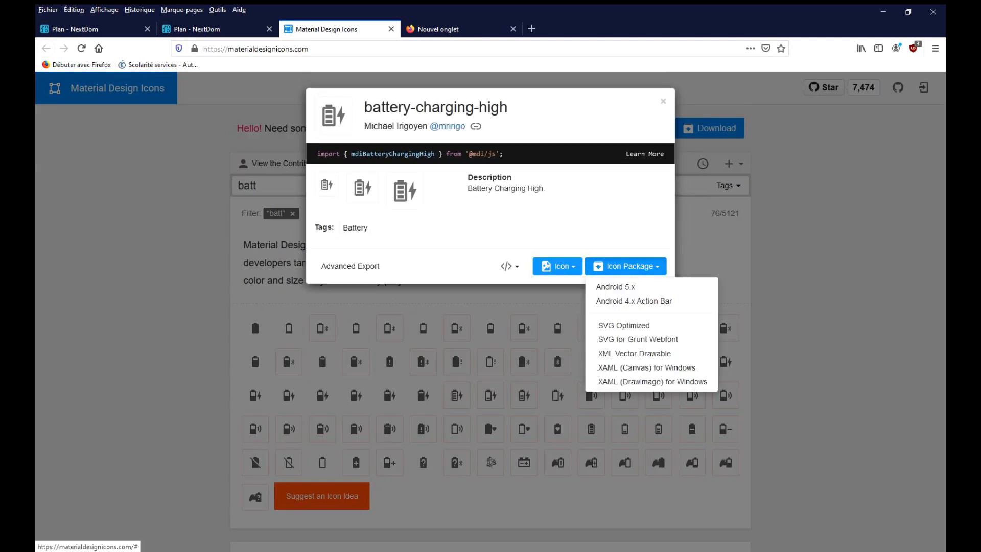
{"action": "left_click", "coordinate": [634, 353]}
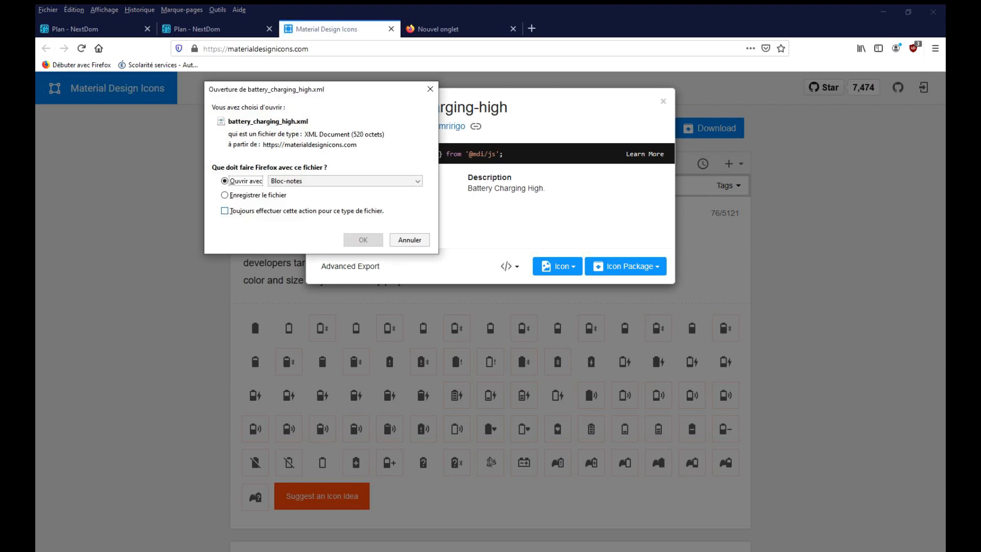
{"action": "key", "text": "Return"}
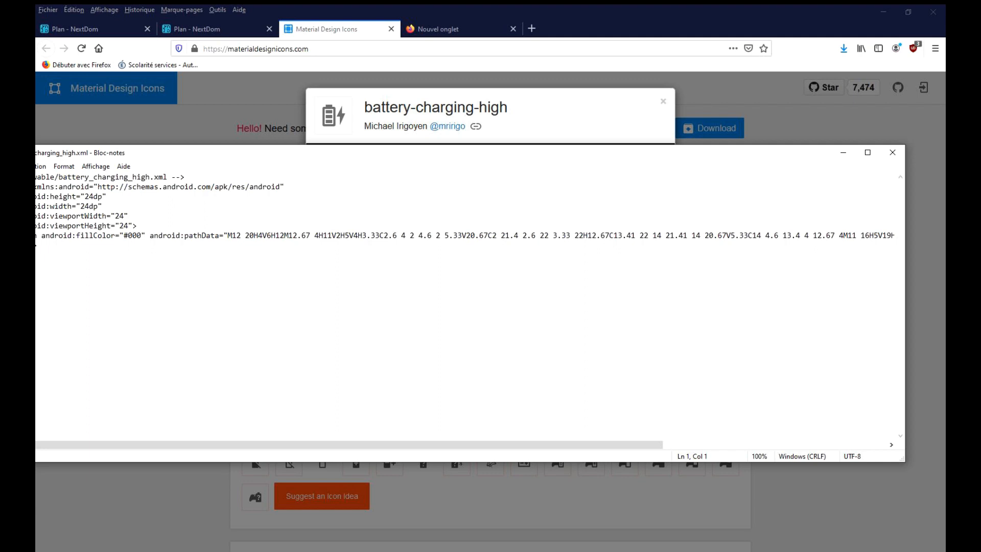
Bring the icon's XML into view, delete its closing vector tag and highlight the android:pathData value
{"action": "left_click_drag", "start_coordinate": [327, 152], "coordinate": [543, 163]}
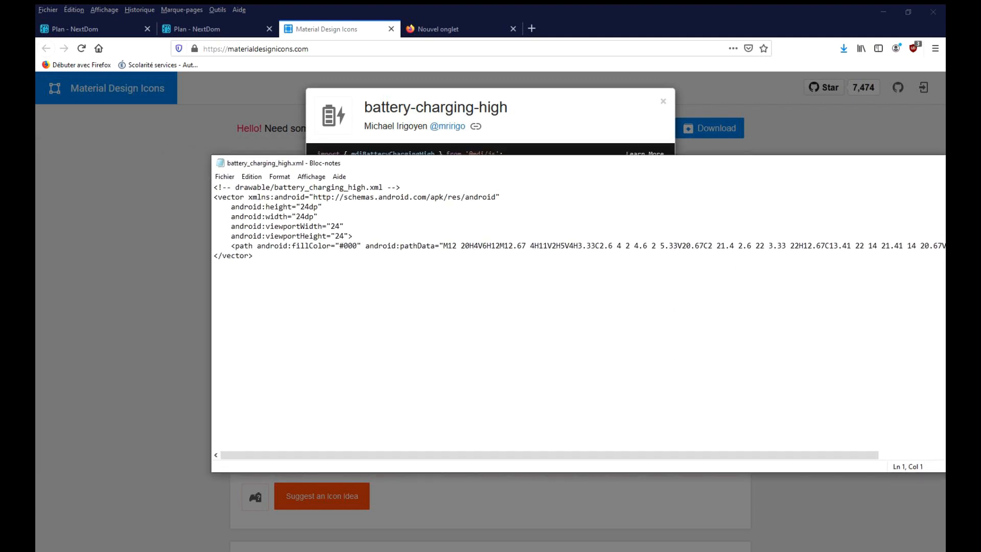
{"action": "left_click_drag", "start_coordinate": [254, 256], "coordinate": [214, 256]}
{"action": "key", "text": "Delete"}
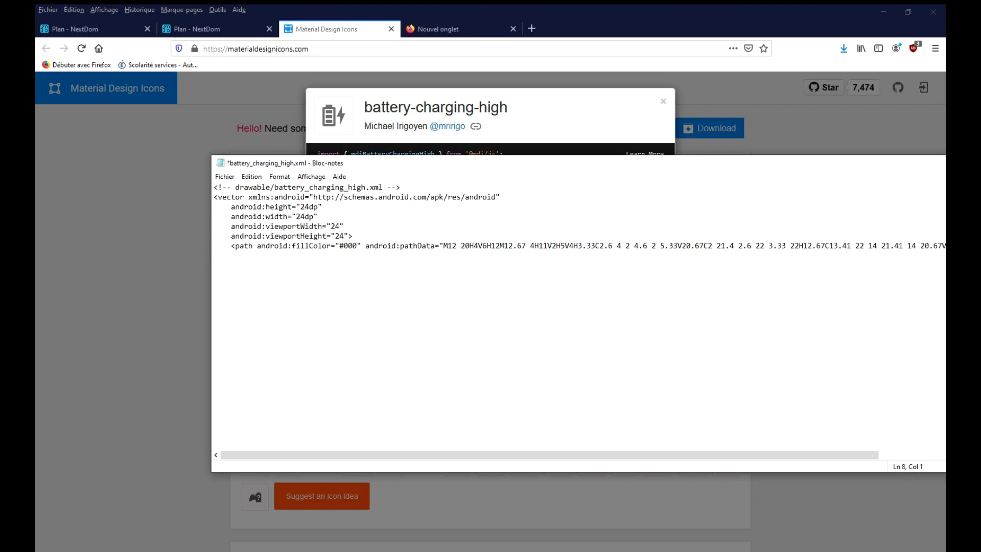
{"action": "left_click_drag", "start_coordinate": [440, 246], "coordinate": [446, 257]}
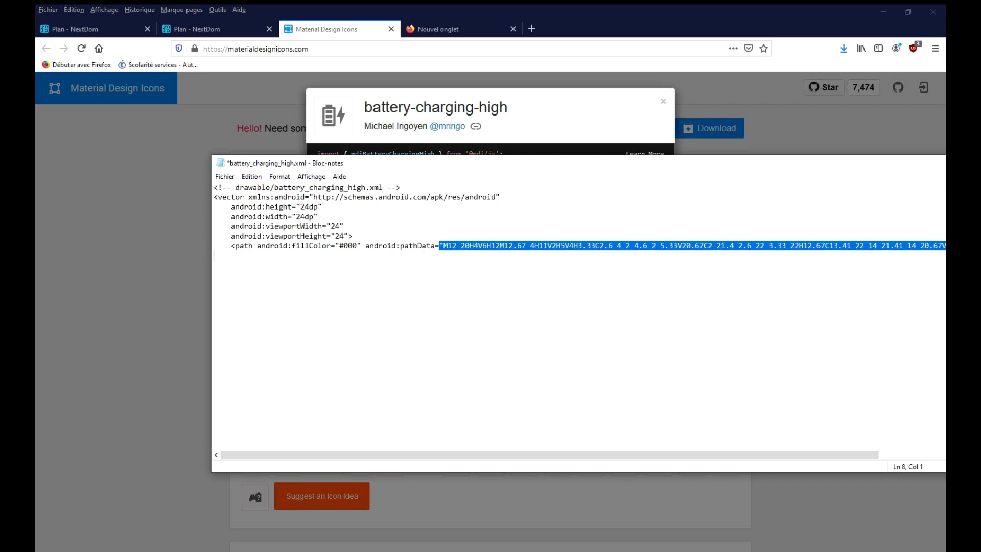
{"action": "left_click", "coordinate": [204, 134]}
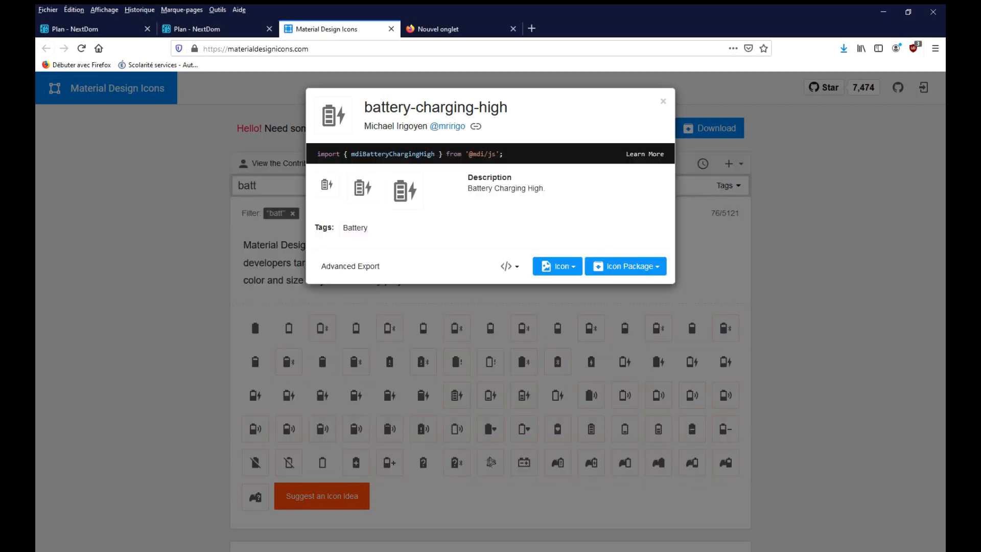
Return to the menu design in NextDom, enable edit mode and open the menu widget's display settings at the end of its code
{"action": "left_click", "coordinate": [204, 29]}
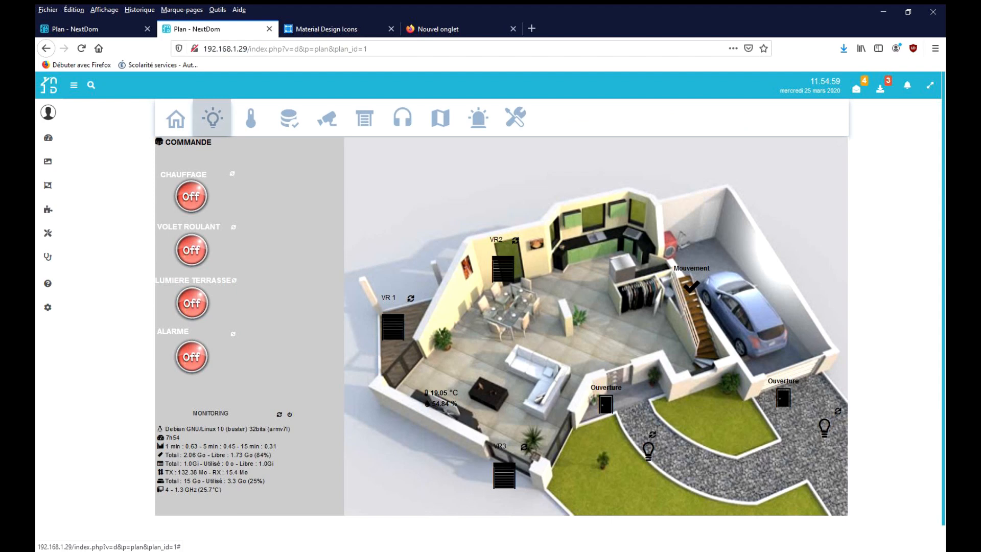
{"action": "right_click", "coordinate": [104, 136]}
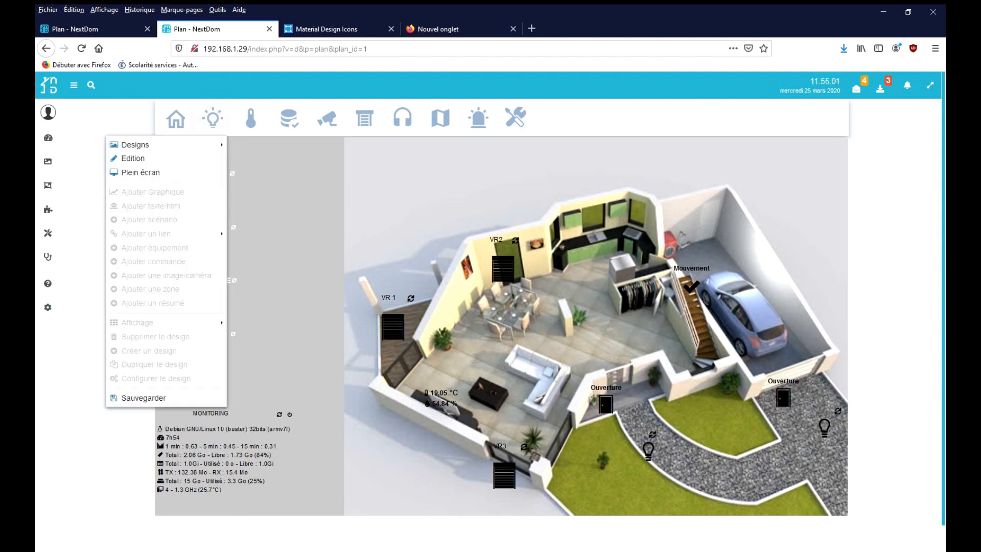
{"action": "left_click", "coordinate": [131, 156]}
{"action": "right_click", "coordinate": [605, 120]}
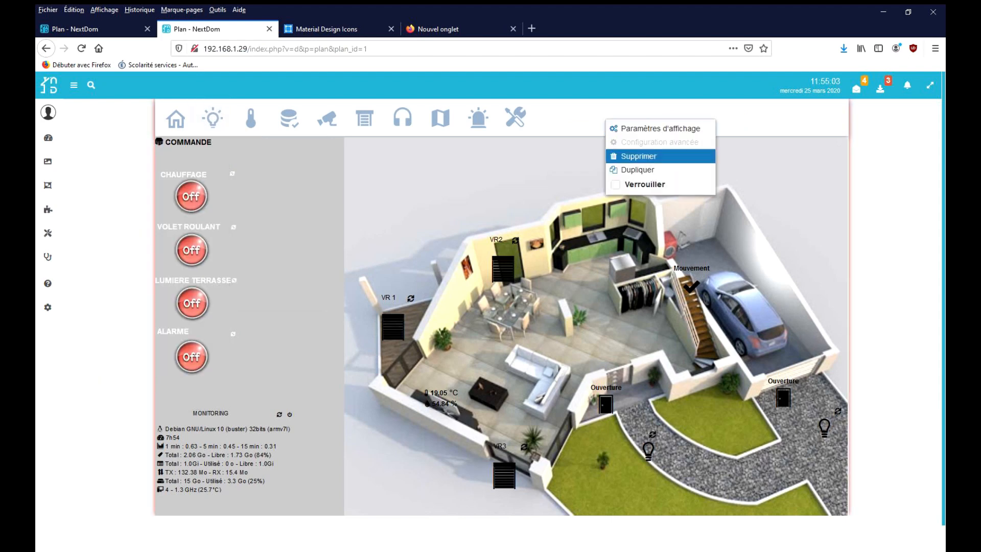
{"action": "left_click", "coordinate": [631, 129]}
{"action": "scroll", "coordinate": [608, 450], "scroll_direction": "down", "scroll_amount": 20}
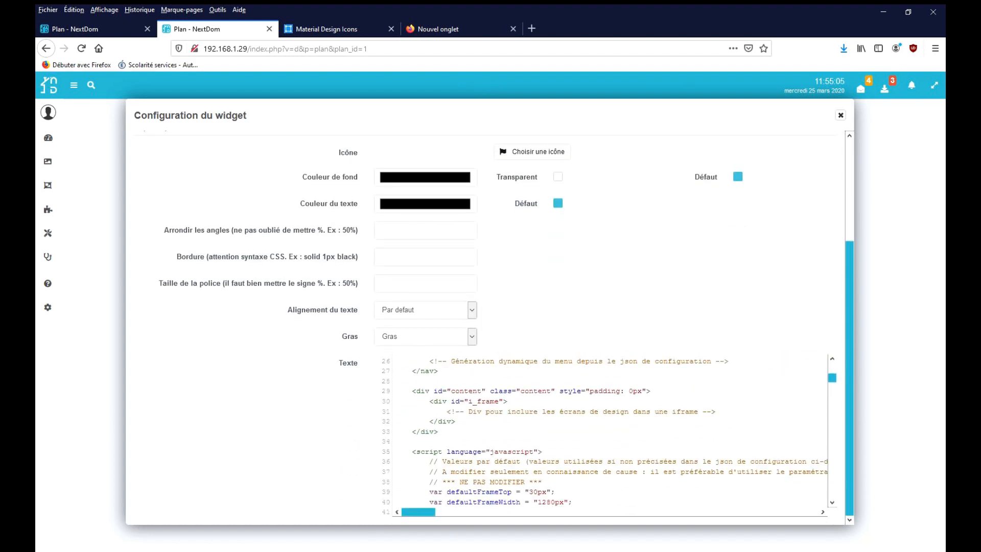
{"action": "scroll", "coordinate": [608, 434], "scroll_direction": "down", "scroll_amount": 20}
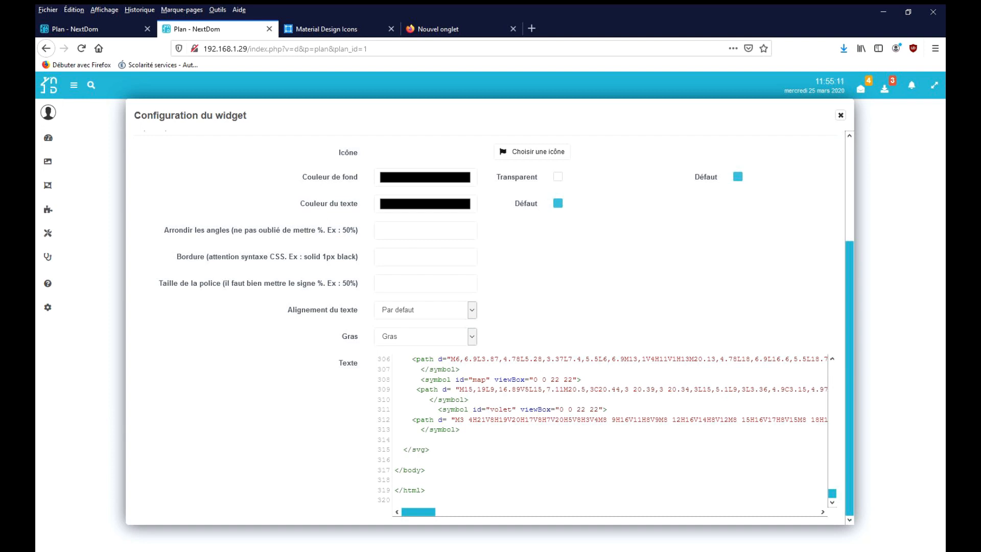
Copy the volet symbol's opening tag and path start below that symbol and change the copy's id to batterie
{"action": "left_click_drag", "start_coordinate": [435, 419], "coordinate": [435, 409]}
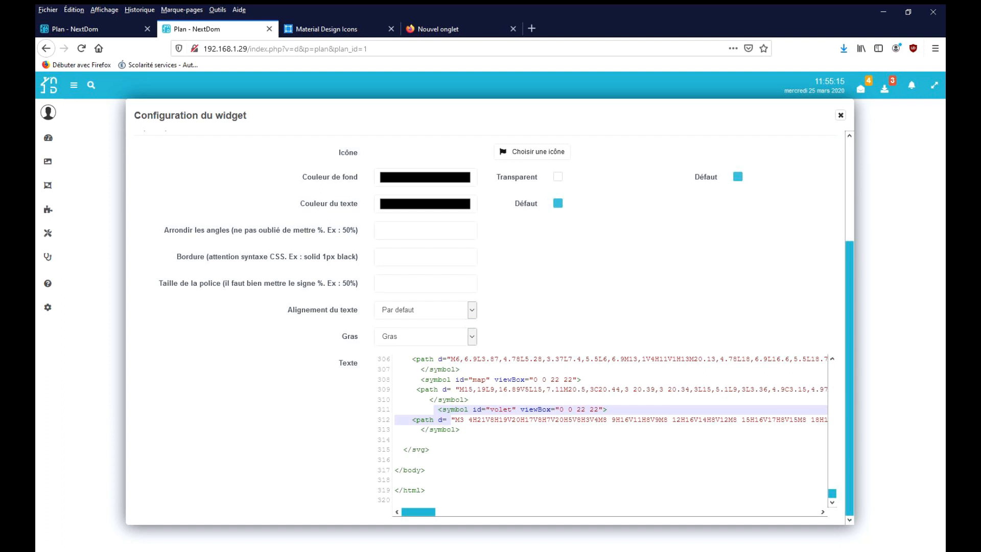
{"action": "left_click", "coordinate": [464, 430]}
{"action": "key", "text": "Return"}
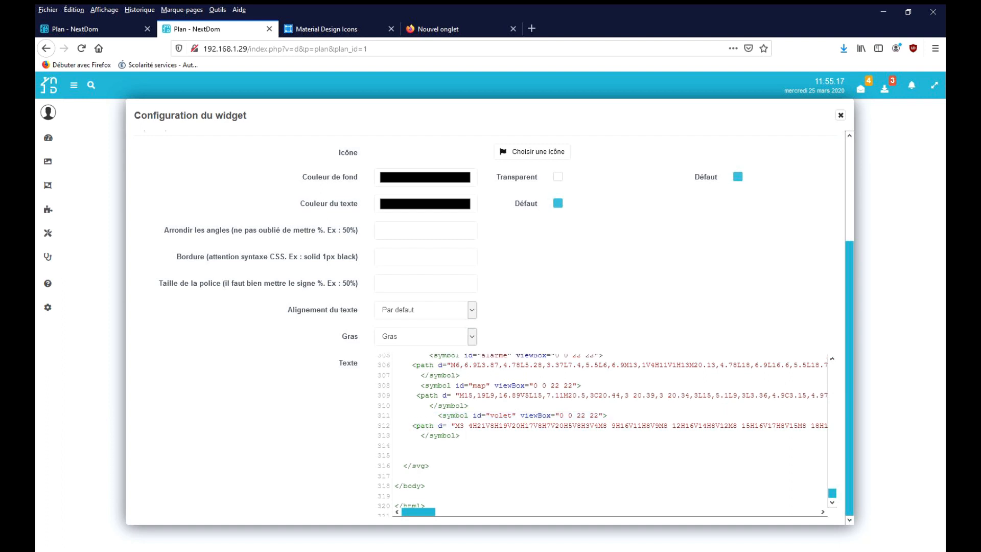
{"action": "type", "text": "<symbol id=\"volet\" viewBox=\"0 0 22 22\"> <path d="}
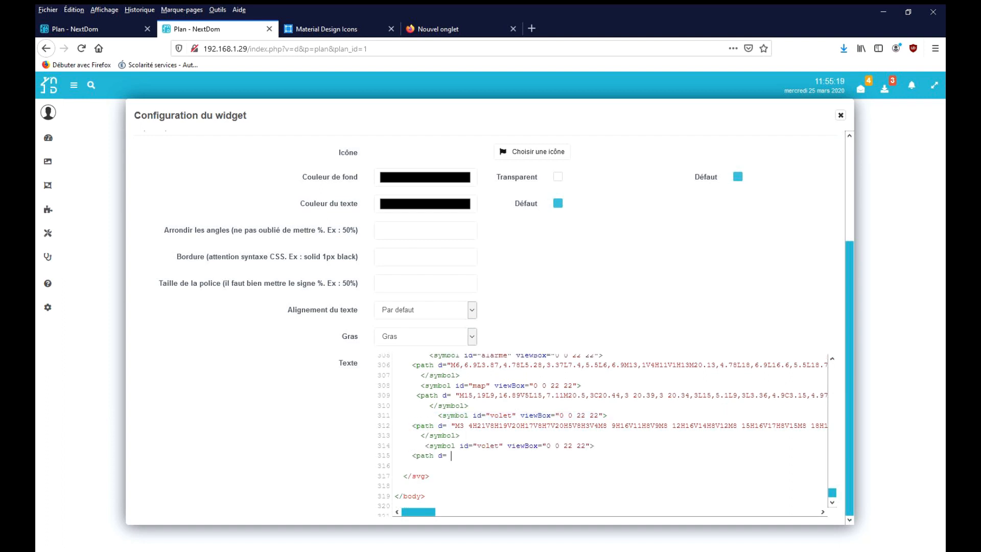
{"action": "double_click", "coordinate": [499, 446]}
{"action": "type", "text": "batterie"}
Close the batterie symbol with a copy of the volet symbol's </symbol> tag
{"action": "left_click_drag", "start_coordinate": [464, 436], "coordinate": [416, 436]}
{"action": "key", "text": "ctrl+c"}
{"action": "left_click", "coordinate": [421, 465]}
{"action": "key", "text": "ctrl+v"}
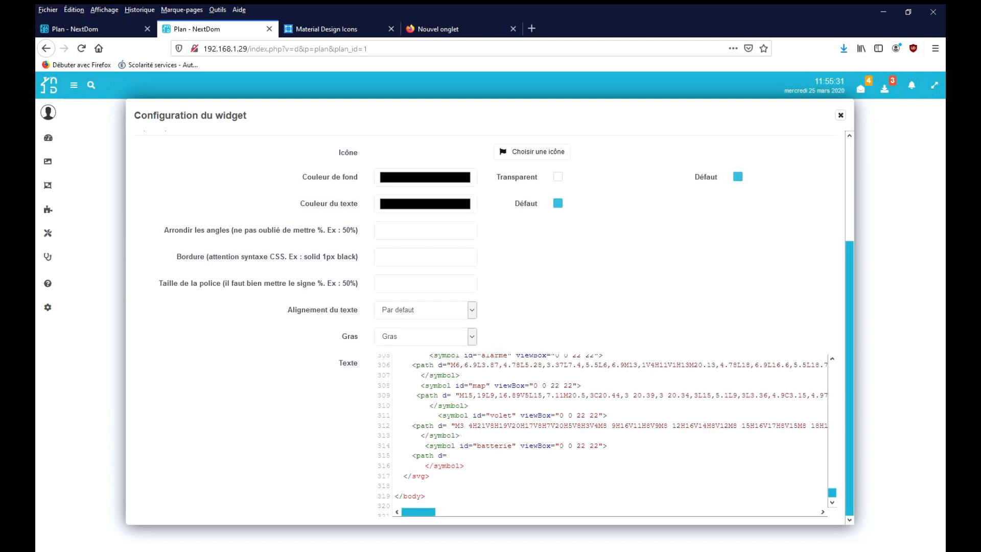
Copy the pathData value from battery_charging_high.xml in Bloc-notes into the batterie symbol's path d attribute and remove the extra line break
{"action": "left_click", "coordinate": [451, 455]}
{"action": "mouse_move", "coordinate": [473, 551]}
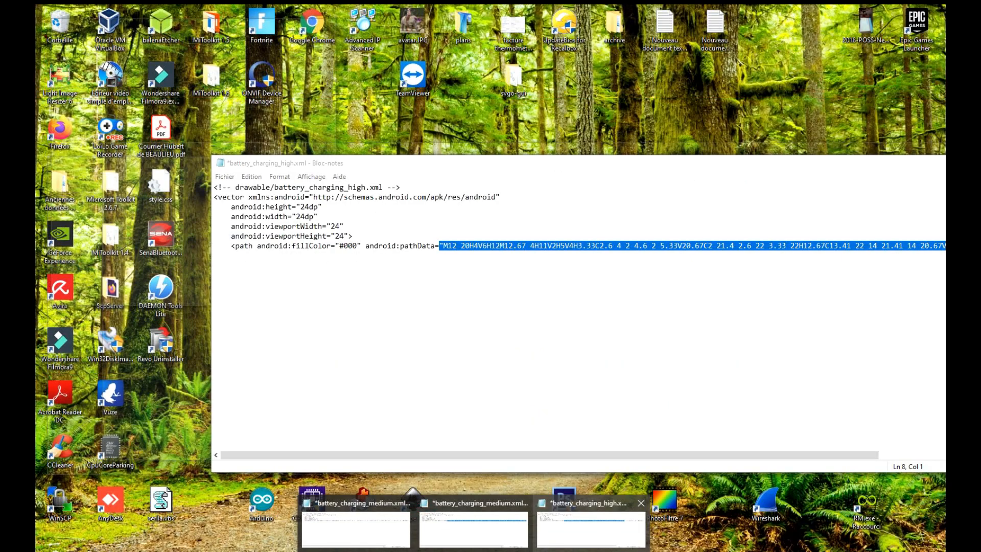
{"action": "left_click", "coordinate": [591, 523]}
{"action": "right_click", "coordinate": [506, 247]}
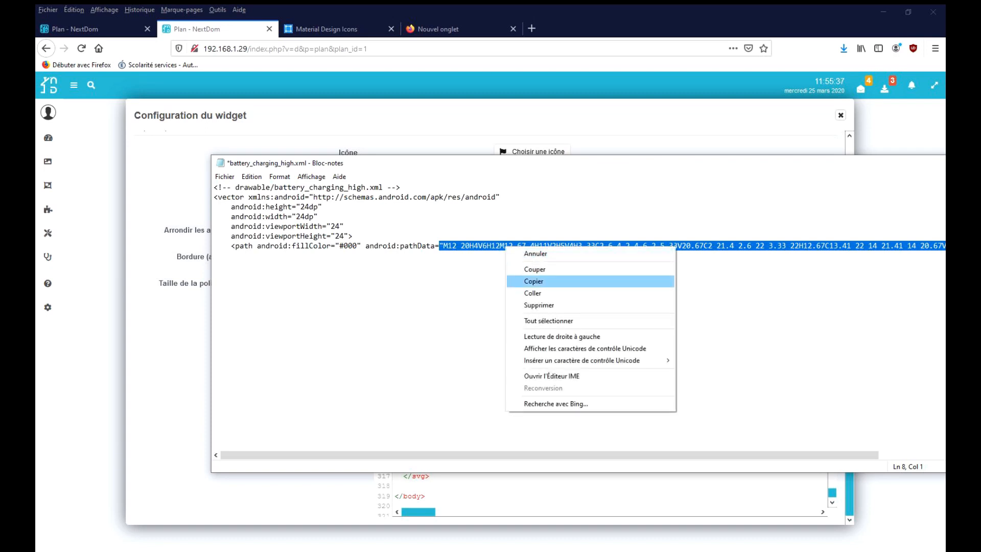
{"action": "left_click", "coordinate": [534, 281]}
{"action": "key", "text": "alt+Tab"}
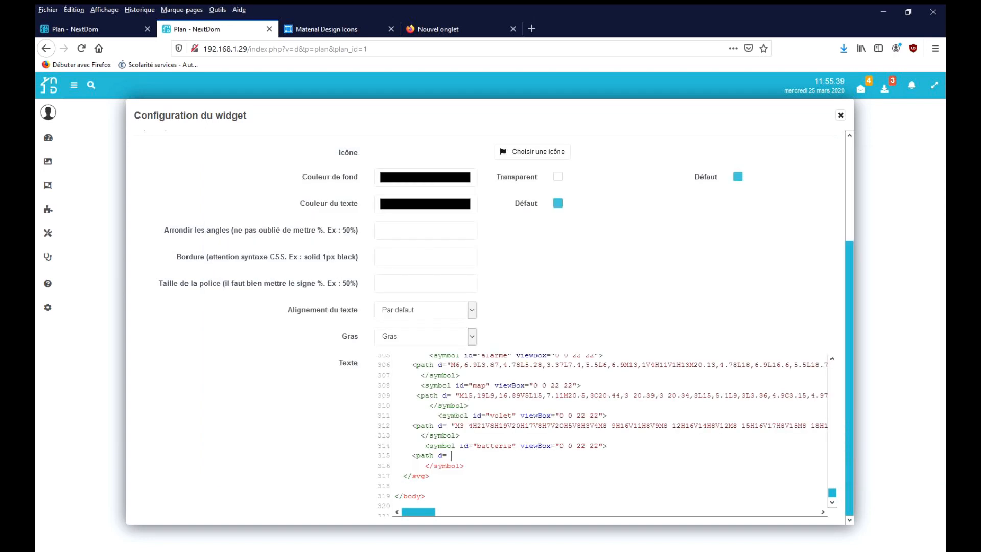
{"action": "key", "text": "ctrl+v"}
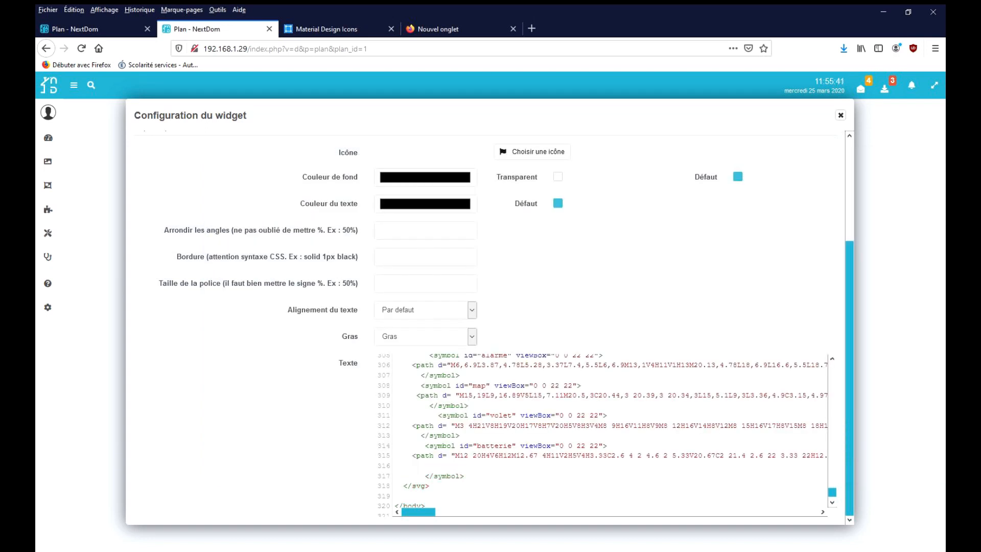
{"action": "key", "text": "Delete"}
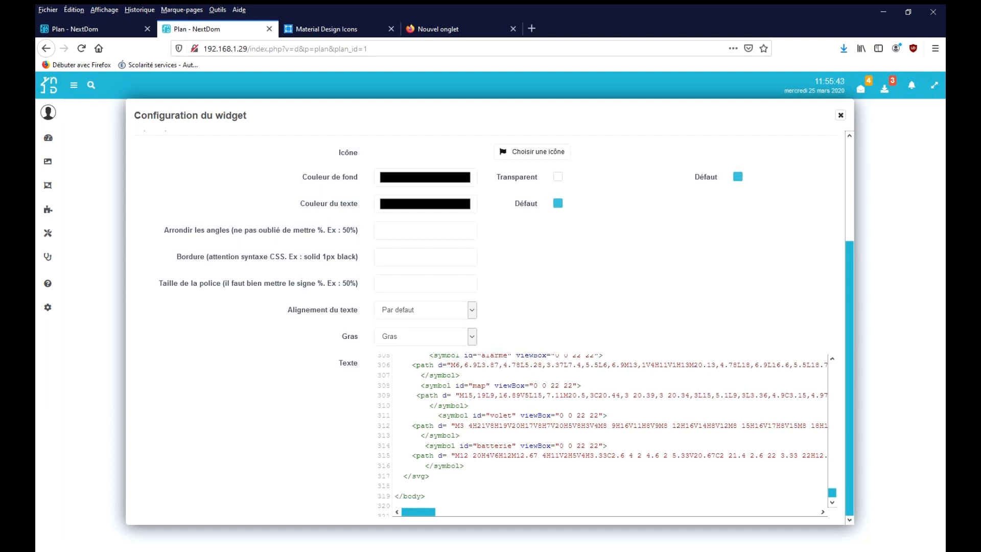
Duplicate the musique entry in the menu's JSON configuration, placing the copy directly after the volet entry
{"action": "scroll", "coordinate": [608, 434], "scroll_direction": "up", "scroll_amount": 5}
{"action": "scroll", "coordinate": [608, 434], "scroll_direction": "down", "scroll_amount": 5}
{"action": "scroll", "coordinate": [608, 434], "scroll_direction": "up", "scroll_amount": 10}
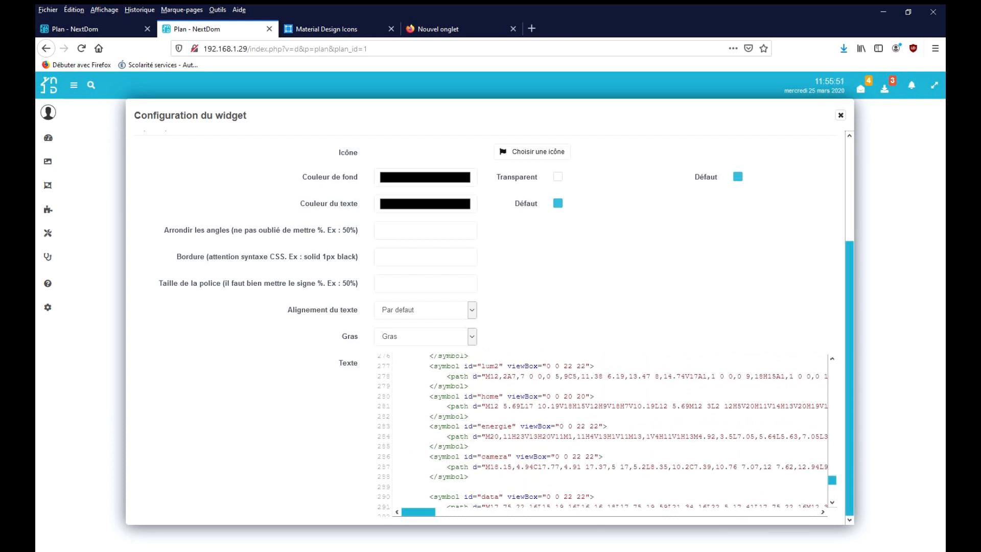
{"action": "scroll", "coordinate": [608, 435], "scroll_direction": "up", "scroll_amount": 16}
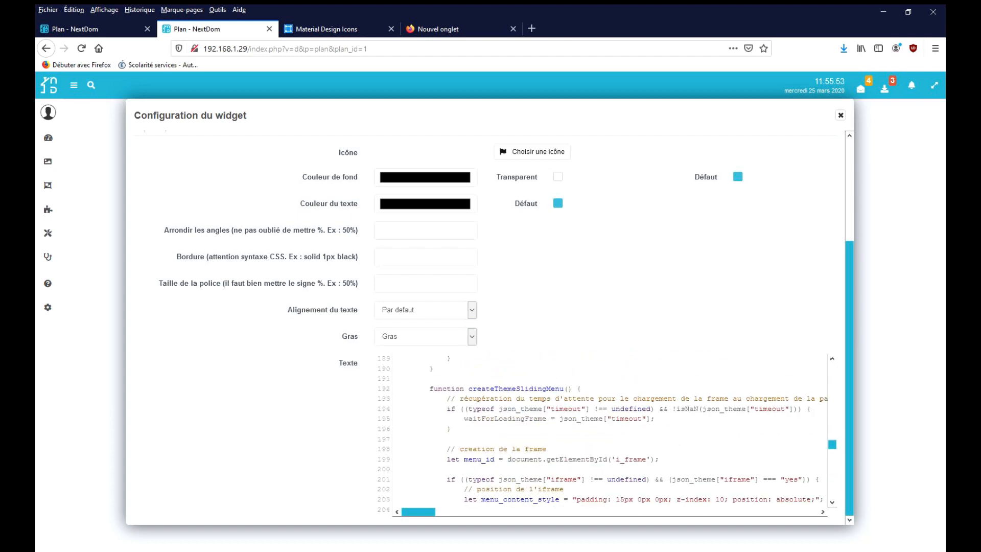
{"action": "scroll", "coordinate": [608, 435], "scroll_direction": "up", "scroll_amount": 14}
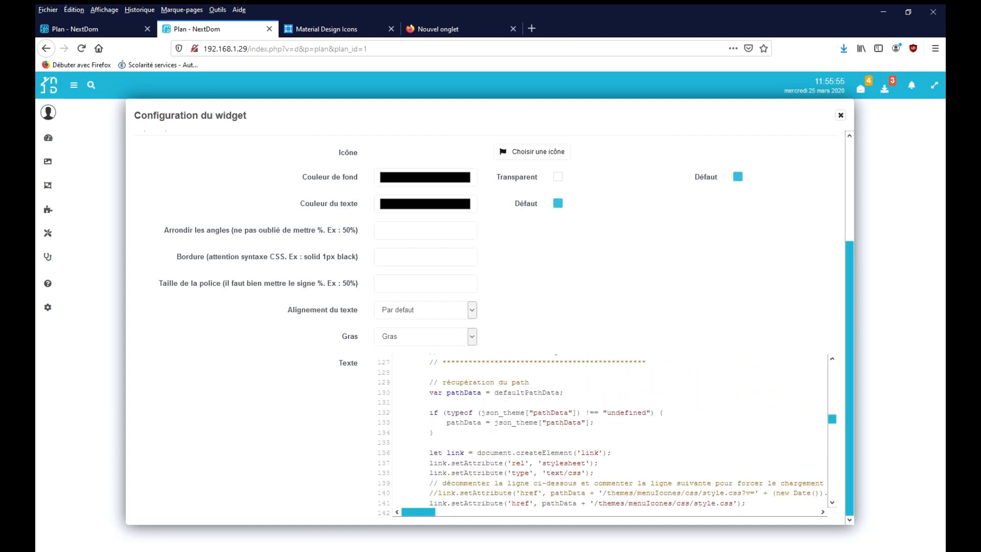
{"action": "scroll", "coordinate": [608, 435], "scroll_direction": "up", "scroll_amount": 3}
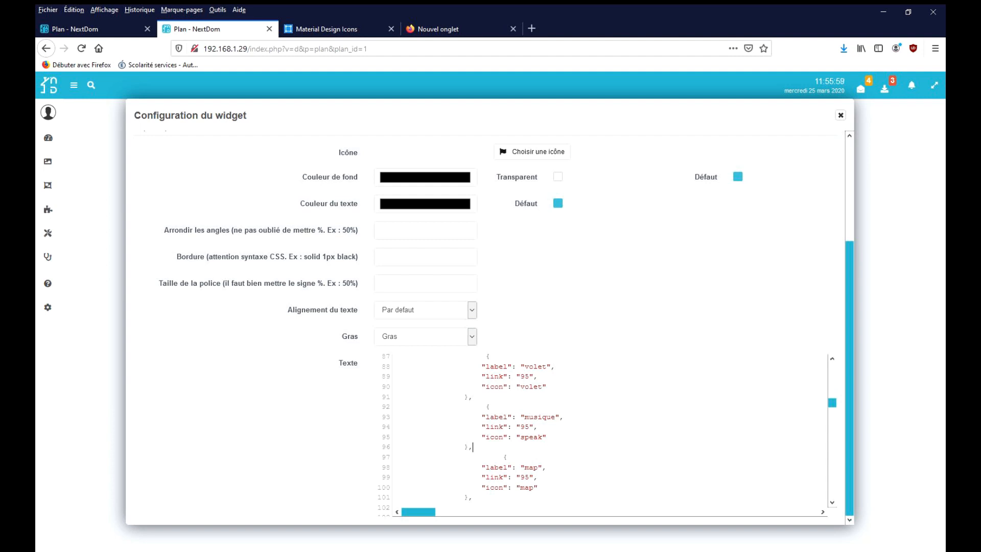
{"action": "left_click_drag", "start_coordinate": [473, 447], "coordinate": [464, 407]}
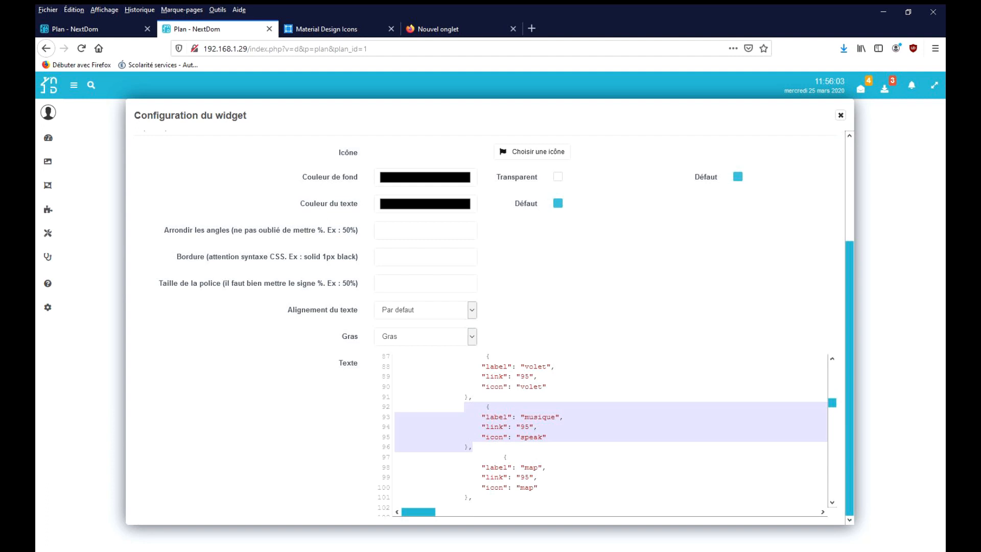
{"action": "left_click", "coordinate": [472, 397]}
{"action": "key", "text": "Return"}
{"action": "key", "text": "Down"}
{"action": "key", "text": "shift+Down"}
{"action": "key", "text": "shift+Down"}
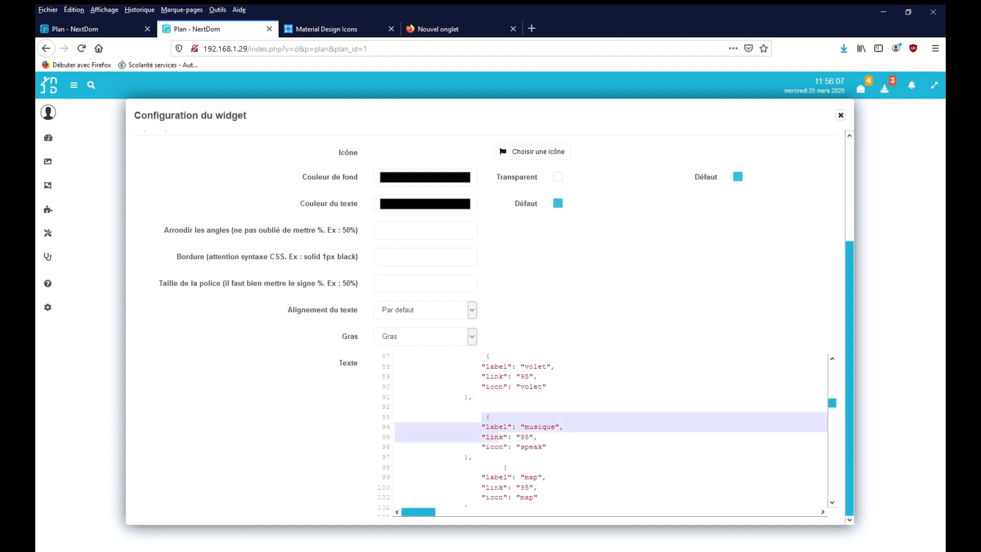
{"action": "key", "text": "shift+Down"}
{"action": "key", "text": "shift+Down"}
{"action": "key", "text": "ctrl+c"}
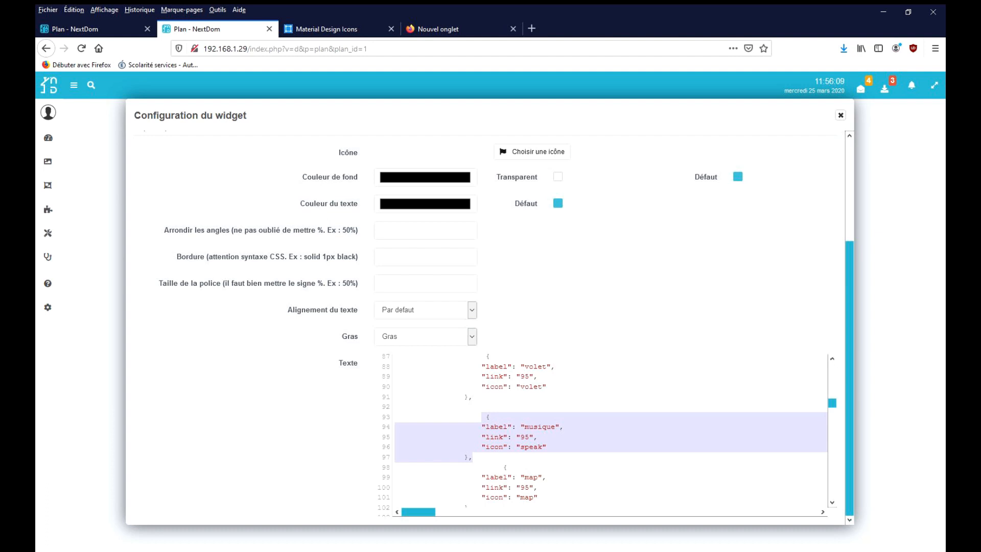
{"action": "key", "text": "Right"}
{"action": "key", "text": "ctrl+v"}
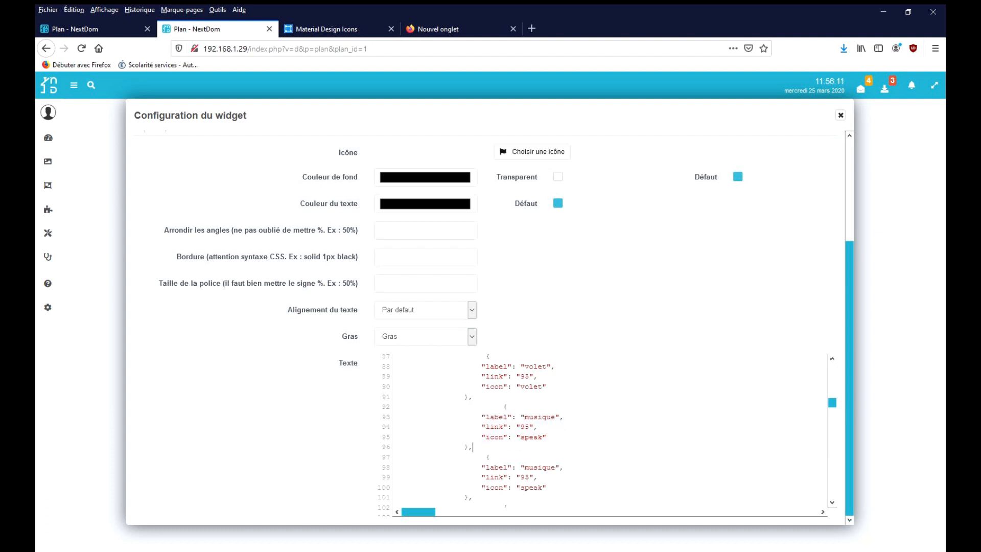
Change the label of the first musique entry, below volet, to batterie
{"action": "left_click", "coordinate": [524, 416]}
{"action": "left_click_drag", "start_coordinate": [556, 417], "coordinate": [525, 417]}
{"action": "type", "text": "bztt"}
{"action": "key", "text": "BackSpace"}
{"action": "key", "text": "BackSpace"}
{"action": "key", "text": "BackSpace"}
{"action": "type", "text": "atterie"}
Set the batterie entry's link to 5 and clear its icon value
{"action": "left_click", "coordinate": [530, 426]}
{"action": "key", "text": "BackSpace"}
{"action": "key", "text": "BackSpace"}
{"action": "type", "text": "5"}
{"action": "key", "text": "BackSpace"}
{"action": "key", "text": "BackSpace"}
{"action": "key", "text": "BackSpace"}
{"action": "key", "text": "BackSpace"}
{"action": "key", "text": "BackSpace"}
{"action": "key", "text": "ctrl+v"}
{"action": "key", "text": "BackSpace"}
{"action": "key", "text": "BackSpace"}
{"action": "key", "text": "BackSpace"}
{"action": "key", "text": "BackSpace"}
{"action": "key", "text": "BackSpace"}
{"action": "key", "text": "BackSpace"}
{"action": "key", "text": "BackSpace"}
{"action": "key", "text": "BackSpace"}
{"action": "key", "text": "BackSpace"}
{"action": "key", "text": "BackSpace"}
{"action": "key", "text": "BackSpace"}
{"action": "key", "text": "BackSpace"}
{"action": "key", "text": "BackSpace"}
{"action": "key", "text": "BackSpace"}
{"action": "key", "text": "BackSpace"}
{"action": "key", "text": "BackSpace"}
{"action": "key", "text": "BackSpace"}
{"action": "key", "text": "BackSpace"}
{"action": "key", "text": "BackSpace"}
{"action": "key", "text": "BackSpace"}
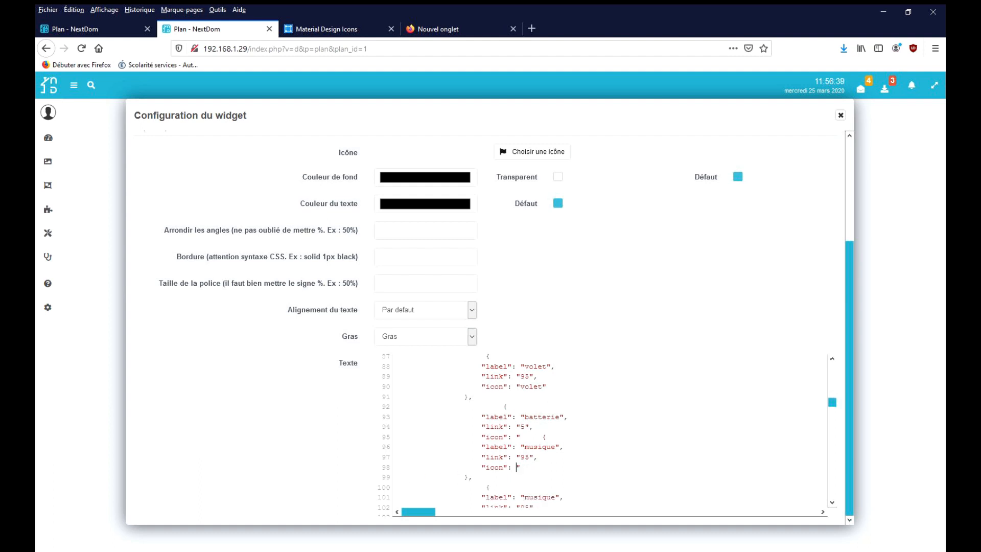
{"action": "left_click_drag", "start_coordinate": [507, 466], "coordinate": [542, 437]}
{"action": "key", "text": "BackSpace"}
{"action": "key", "text": "BackSpace"}
{"action": "key", "text": "BackSpace"}
{"action": "key", "text": "BackSpace"}
{"action": "key", "text": "BackSpace"}
{"action": "key", "text": "BackSpace"}
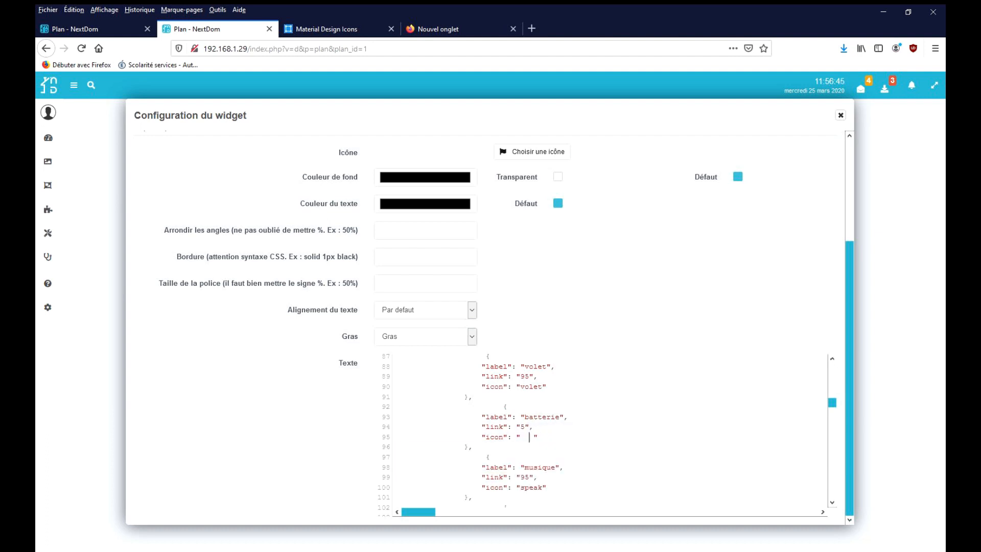
Set the batterie entry's icon to batterie and save the widget configuration
{"action": "type", "text": "batterie"}
{"action": "left_click_drag", "start_coordinate": [504, 407], "coordinate": [477, 446]}
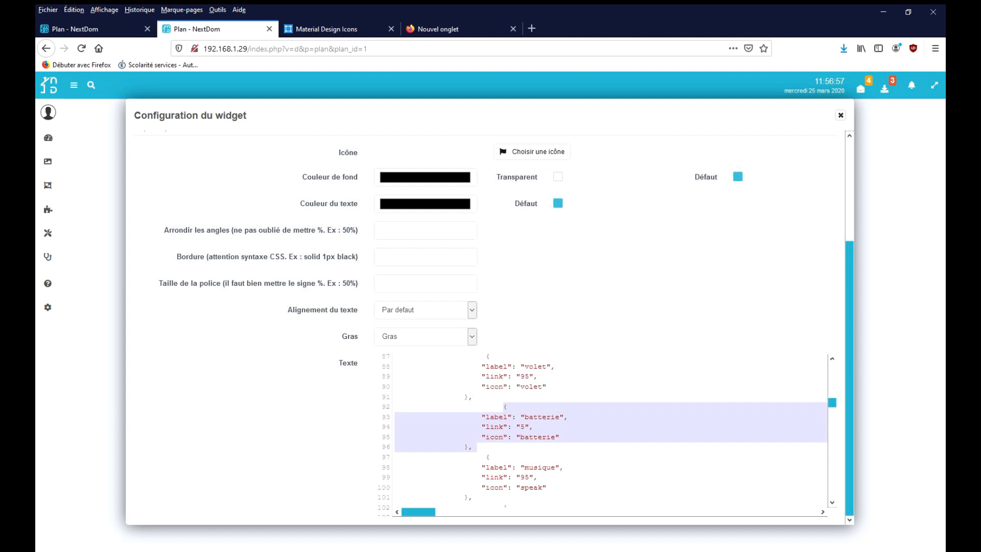
{"action": "scroll", "coordinate": [489, 327], "scroll_direction": "up", "scroll_amount": 3}
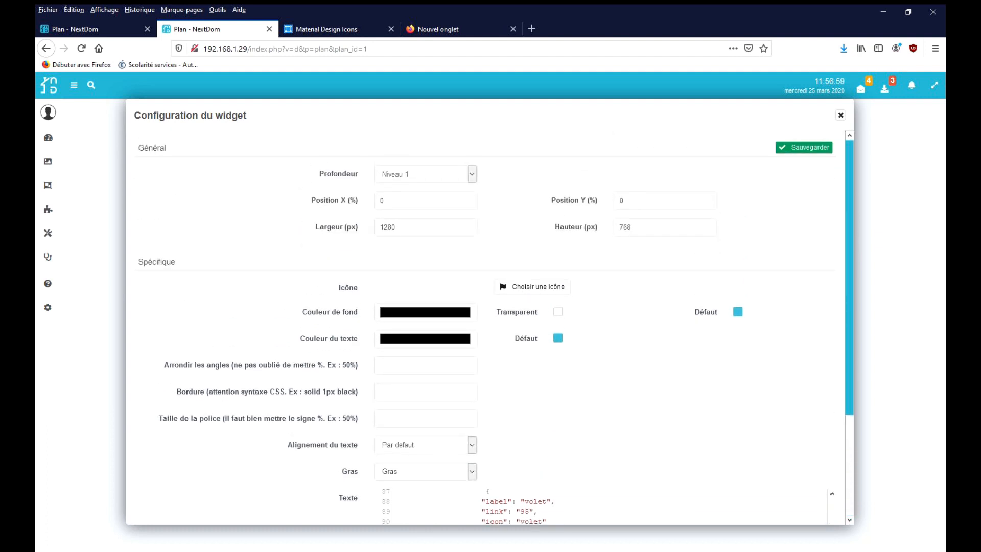
{"action": "left_click", "coordinate": [803, 147]}
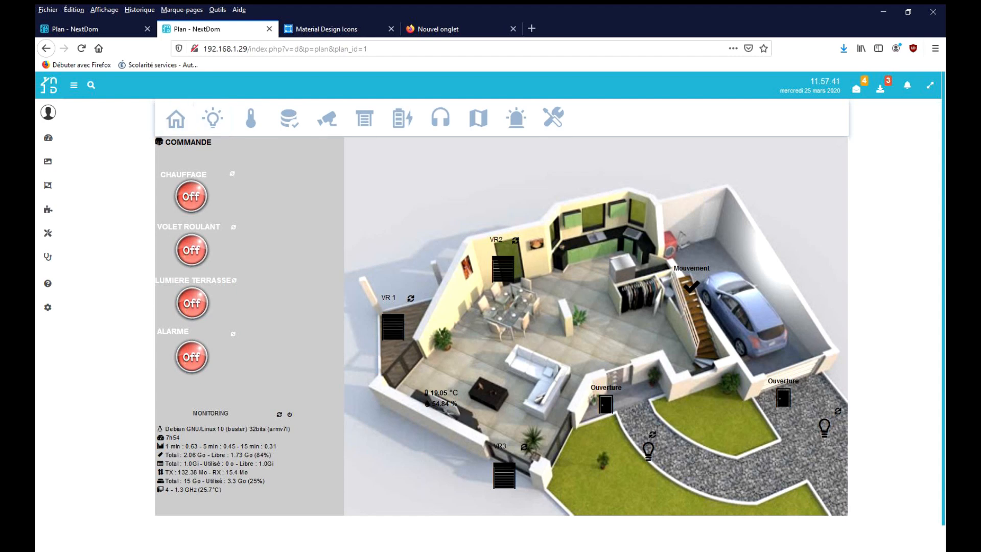
Open the menutopblack design
{"action": "mouse_move", "coordinate": [48, 185]}
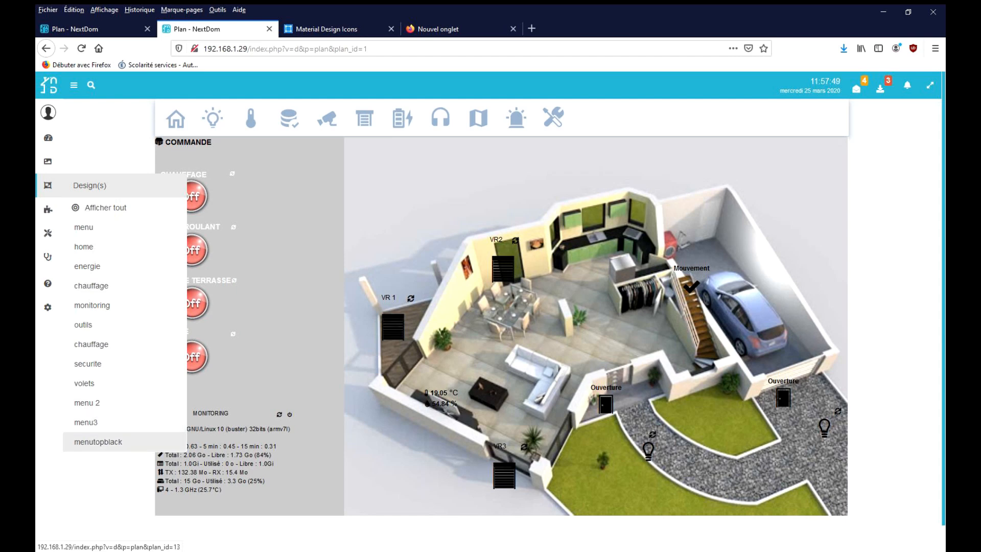
{"action": "left_click", "coordinate": [98, 441]}
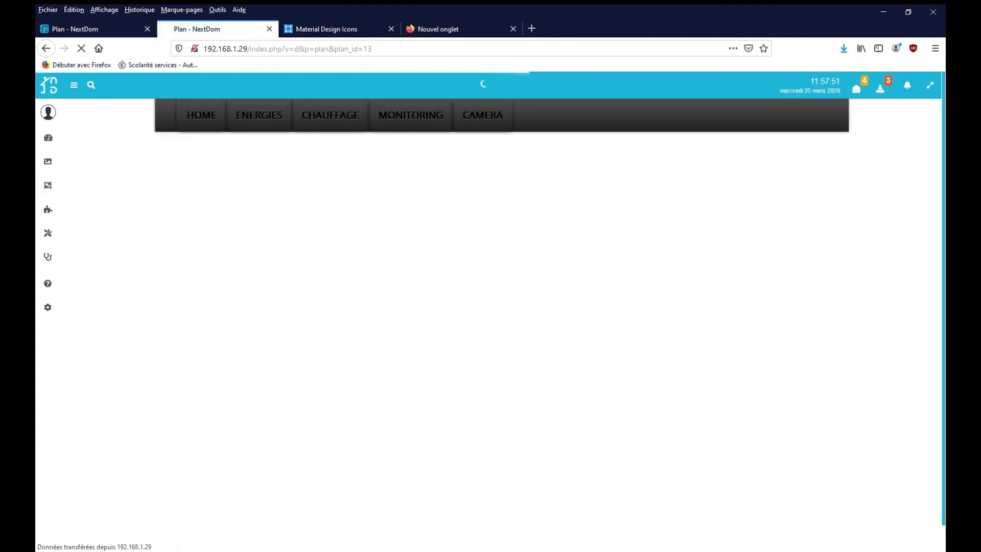